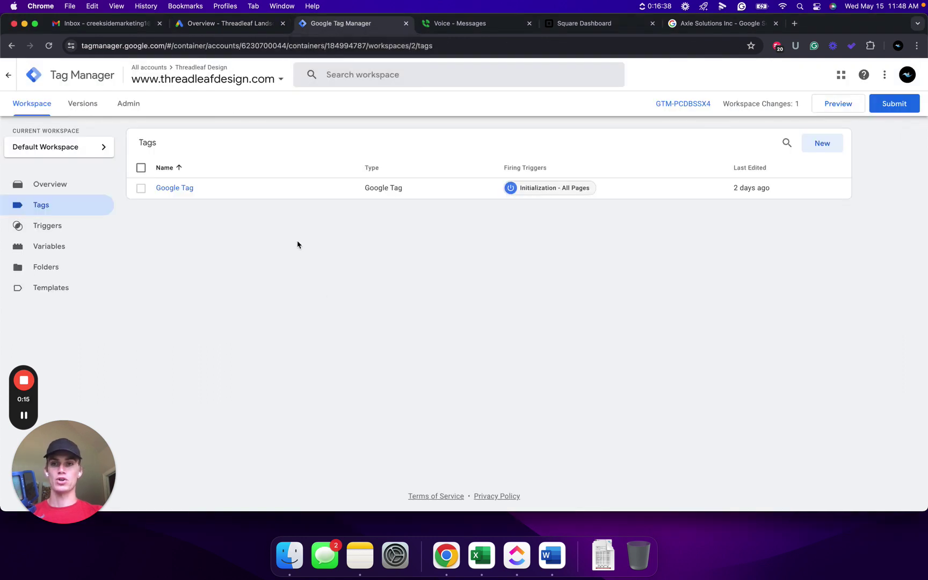
Open the Google Ads Conversions Summary for Threadleaf Landscape Design
{"action": "left_click", "coordinate": [238, 24]}
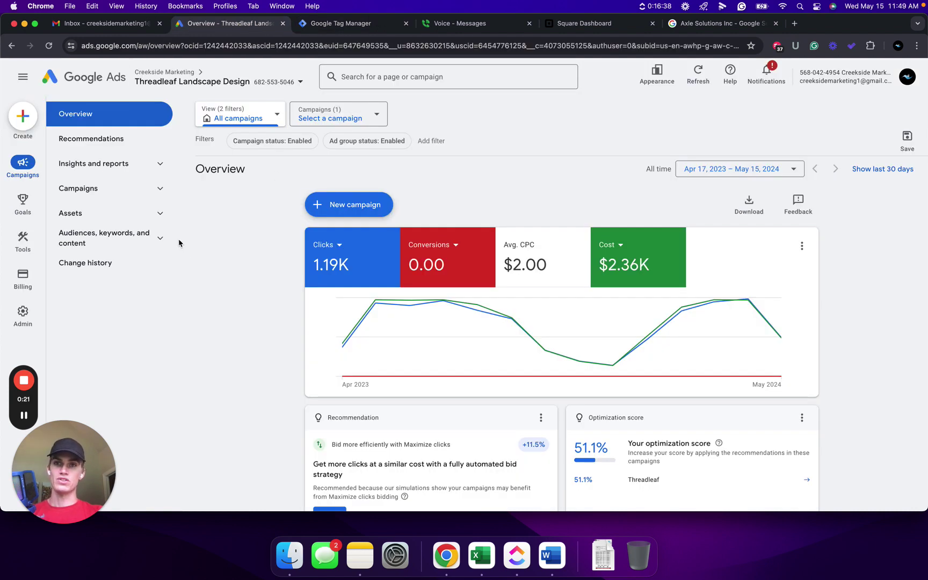
{"action": "mouse_move", "coordinate": [16, 206]}
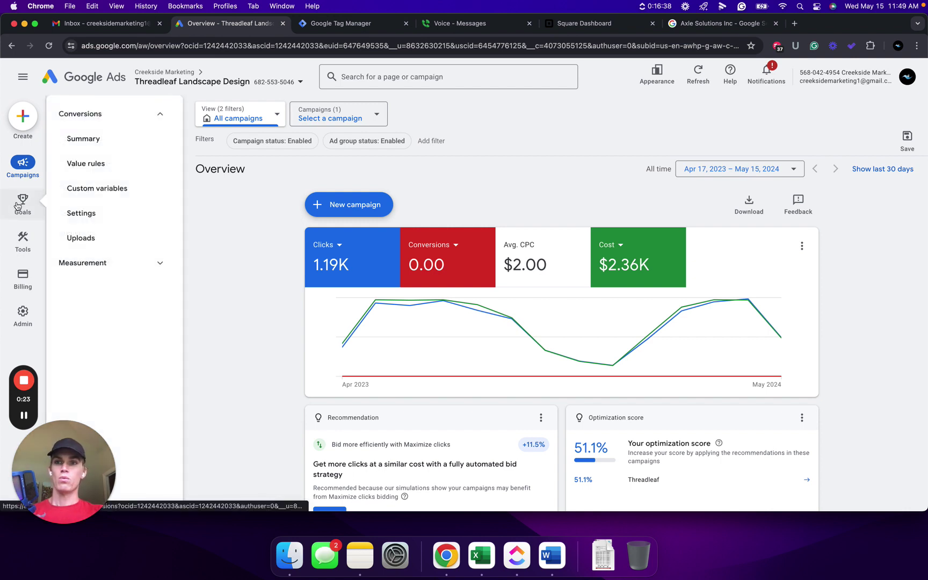
{"action": "left_click", "coordinate": [20, 205]}
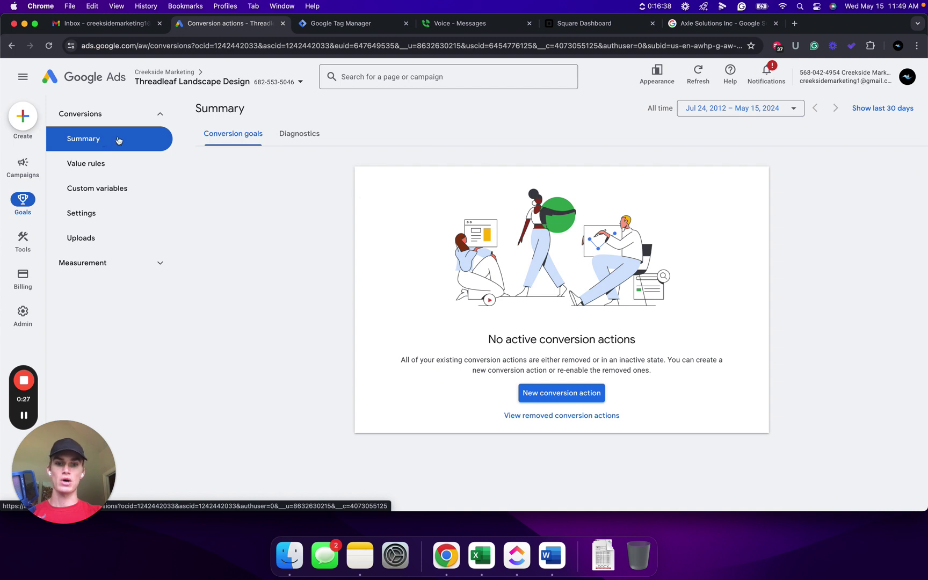
{"action": "left_click", "coordinate": [561, 393]}
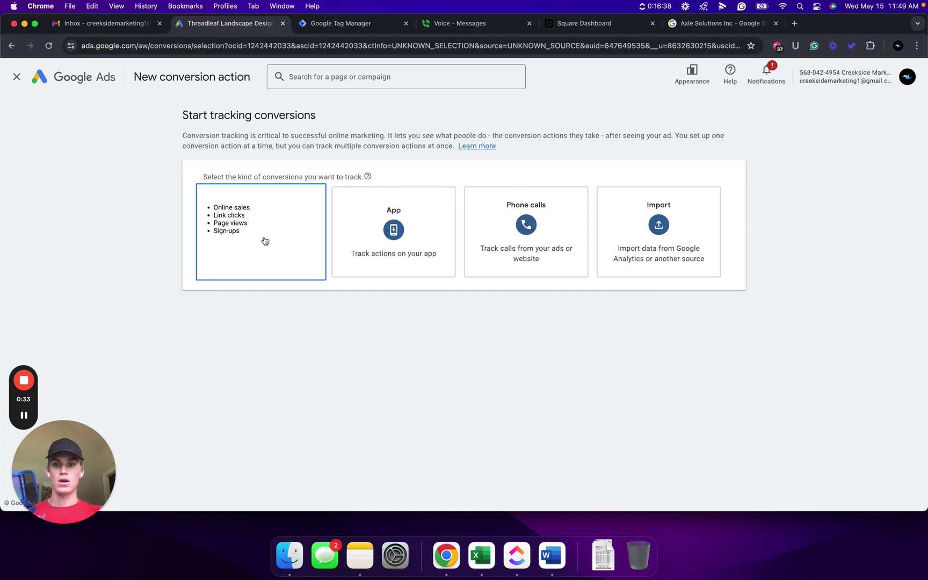
{"action": "left_click", "coordinate": [254, 242]}
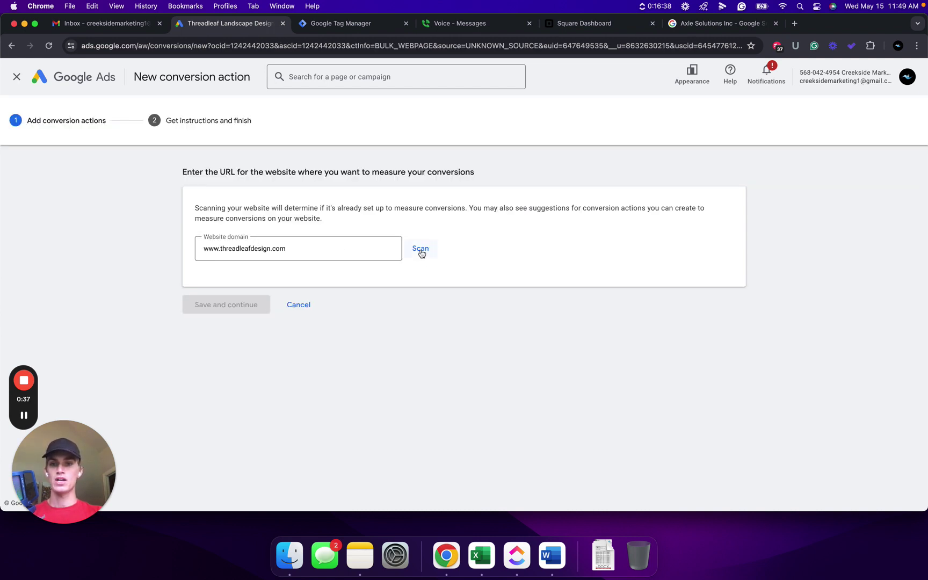
{"action": "left_click", "coordinate": [420, 250]}
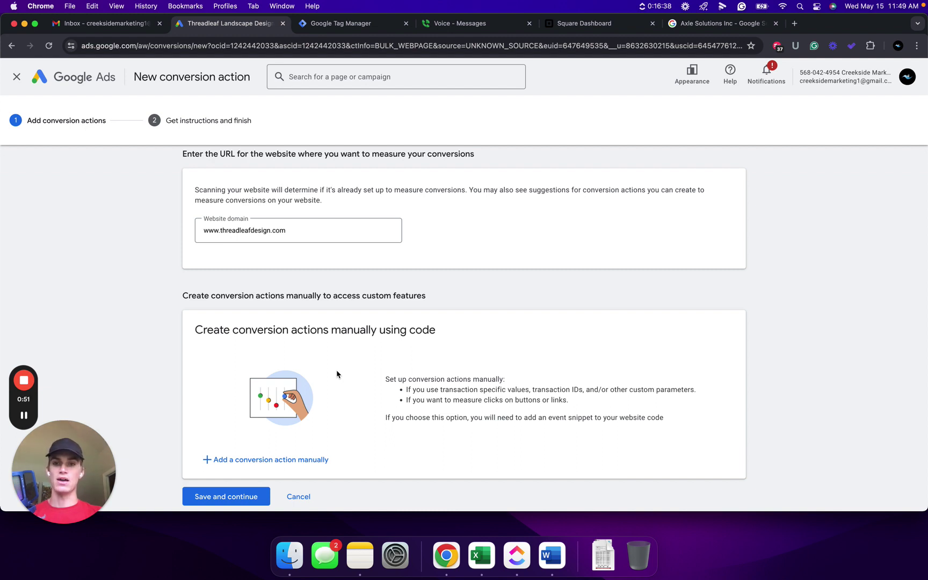
{"action": "scroll", "coordinate": [336, 374], "scroll_direction": "down", "scroll_amount": 1}
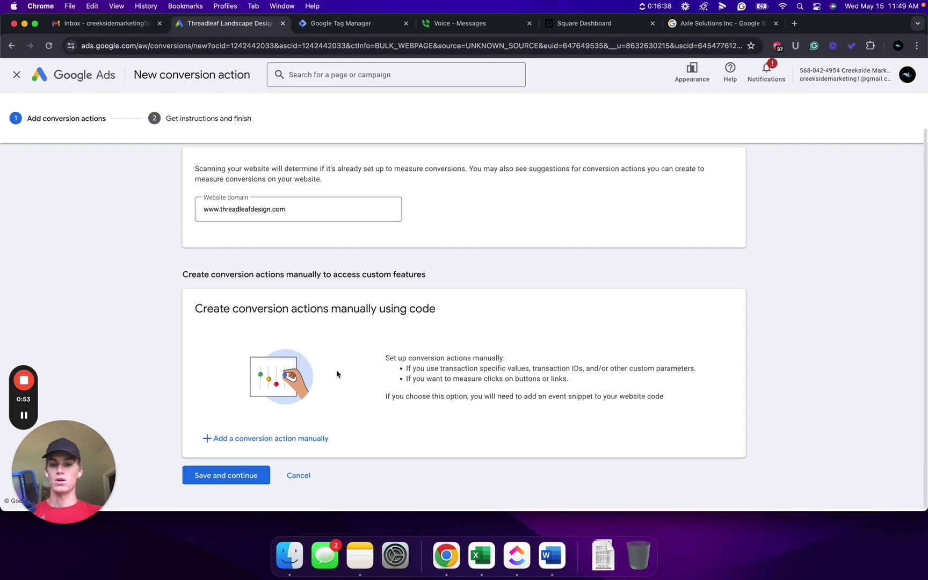
{"action": "left_click", "coordinate": [245, 440]}
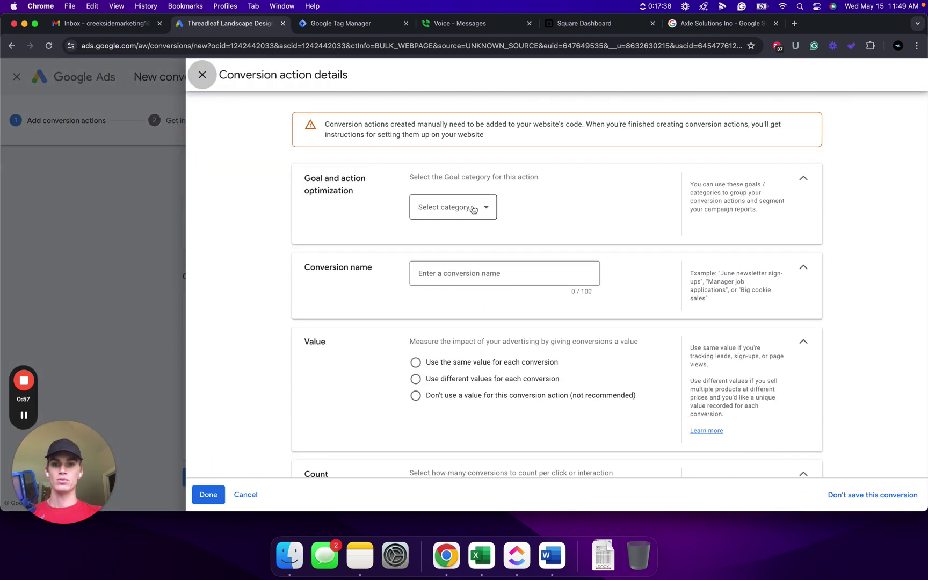
Choose Submit lead form as the goal category and enter the name 'submit lead form creekside'
{"action": "left_click", "coordinate": [473, 207]}
{"action": "scroll", "coordinate": [467, 322], "scroll_direction": "down", "scroll_amount": 2}
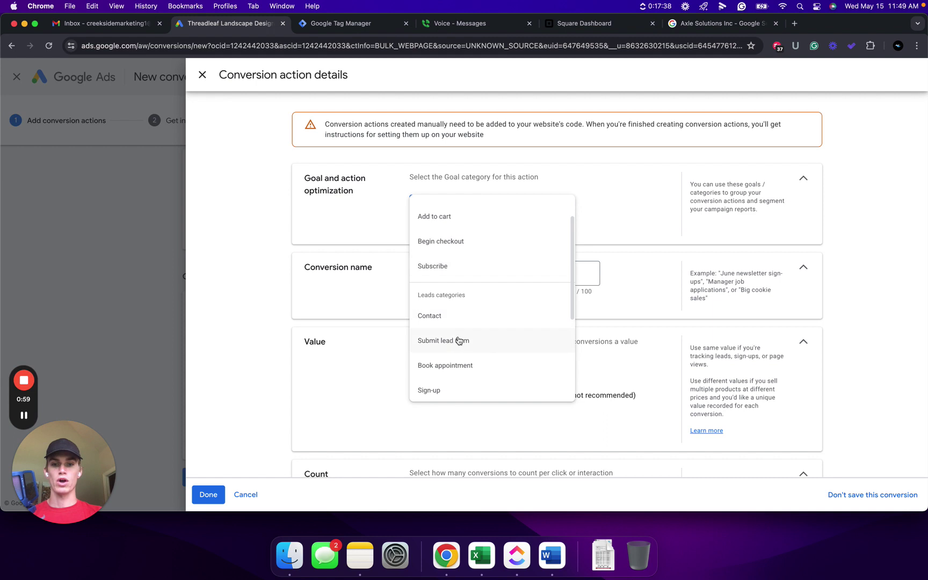
{"action": "left_click", "coordinate": [461, 344]}
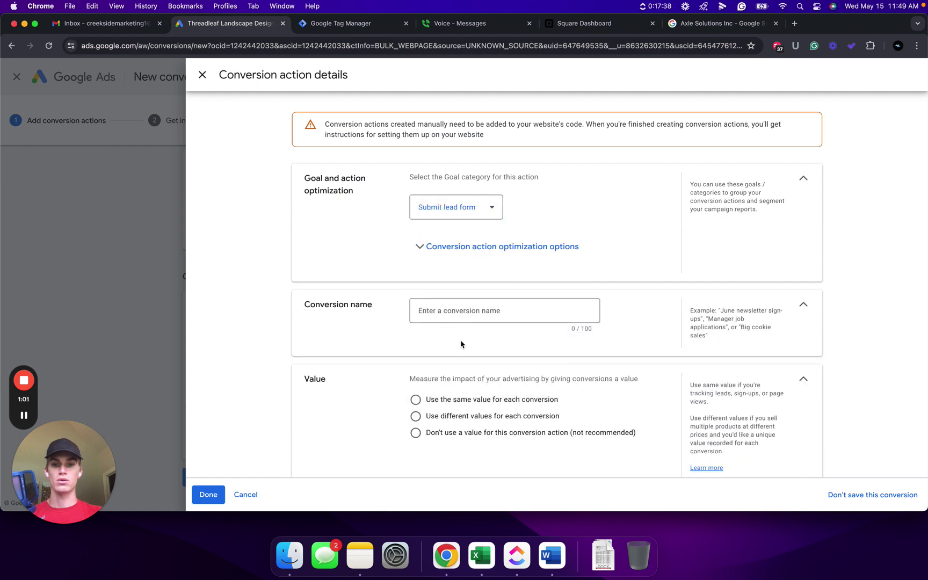
{"action": "scroll", "coordinate": [461, 284], "scroll_direction": "down", "scroll_amount": 1}
{"action": "left_click", "coordinate": [440, 273]}
{"action": "type", "text": "submit lead form creekside"}
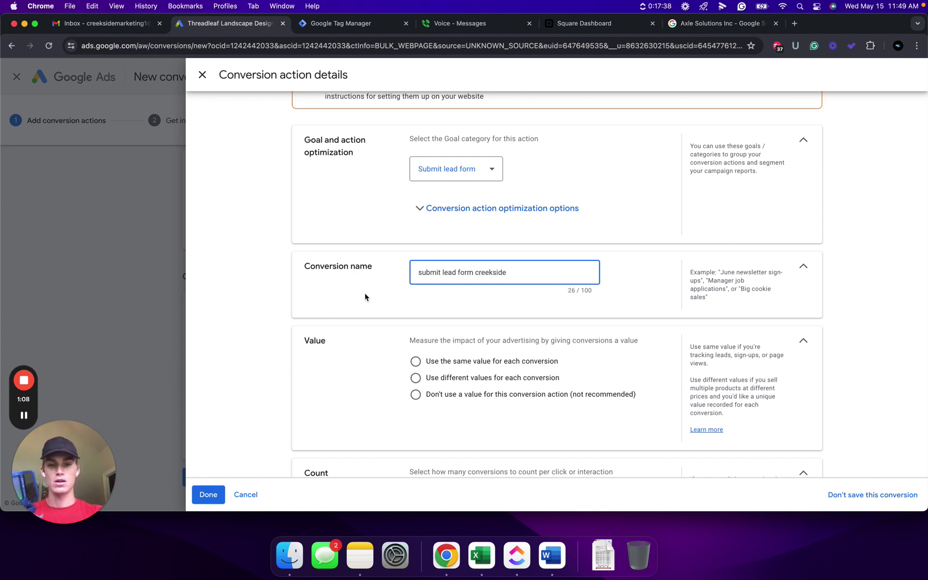
Use the same value of 1 USD and count one conversion per click, then finish
{"action": "scroll", "coordinate": [367, 297], "scroll_direction": "down", "scroll_amount": 1}
{"action": "left_click", "coordinate": [415, 329]}
{"action": "scroll", "coordinate": [362, 319], "scroll_direction": "down", "scroll_amount": 2}
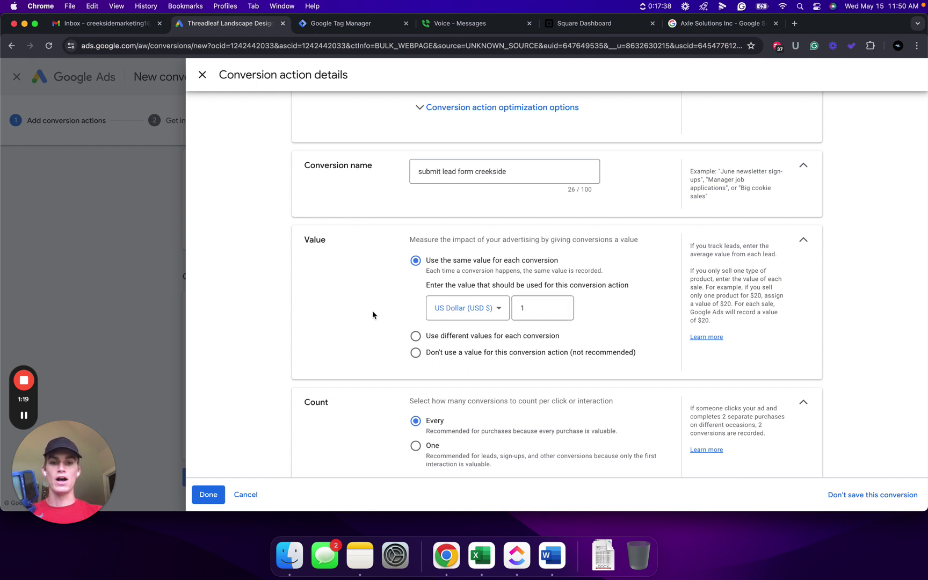
{"action": "scroll", "coordinate": [363, 339], "scroll_direction": "down", "scroll_amount": 3}
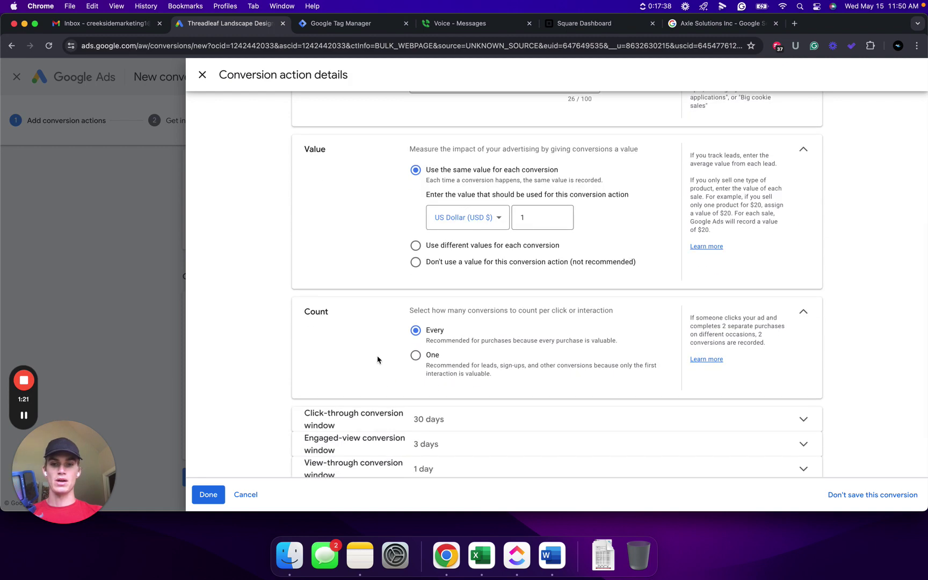
{"action": "left_click", "coordinate": [416, 355]}
{"action": "scroll", "coordinate": [360, 348], "scroll_direction": "down", "scroll_amount": 1}
{"action": "left_click", "coordinate": [209, 494]}
Save the conversion action and display its Tag Manager Conversion ID and label
{"action": "scroll", "coordinate": [323, 314], "scroll_direction": "down", "scroll_amount": 2}
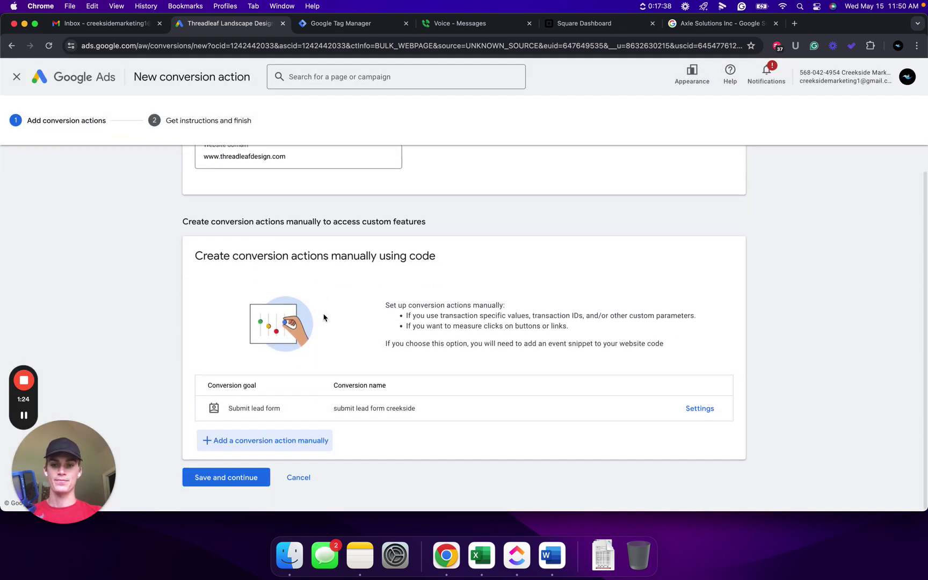
{"action": "left_click", "coordinate": [233, 477]}
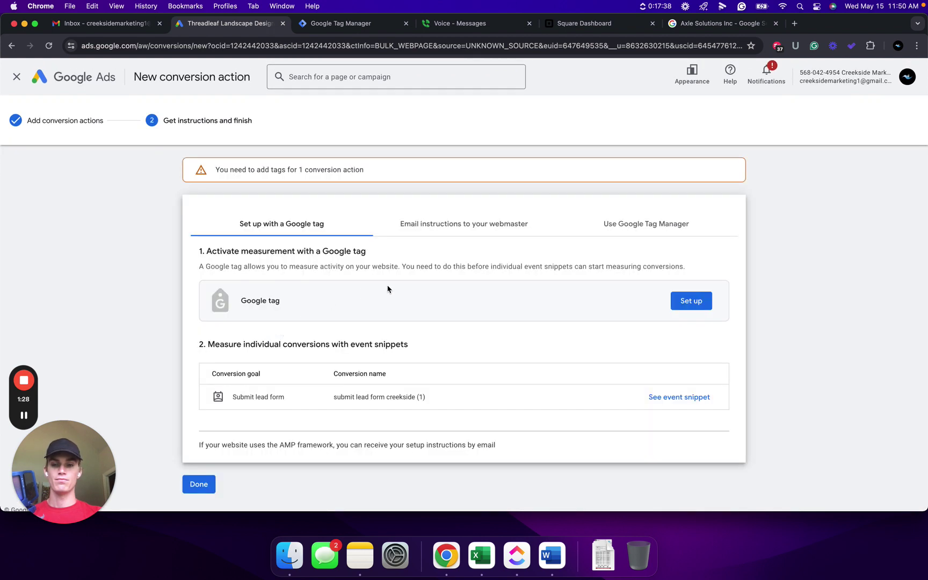
{"action": "left_click", "coordinate": [639, 222]}
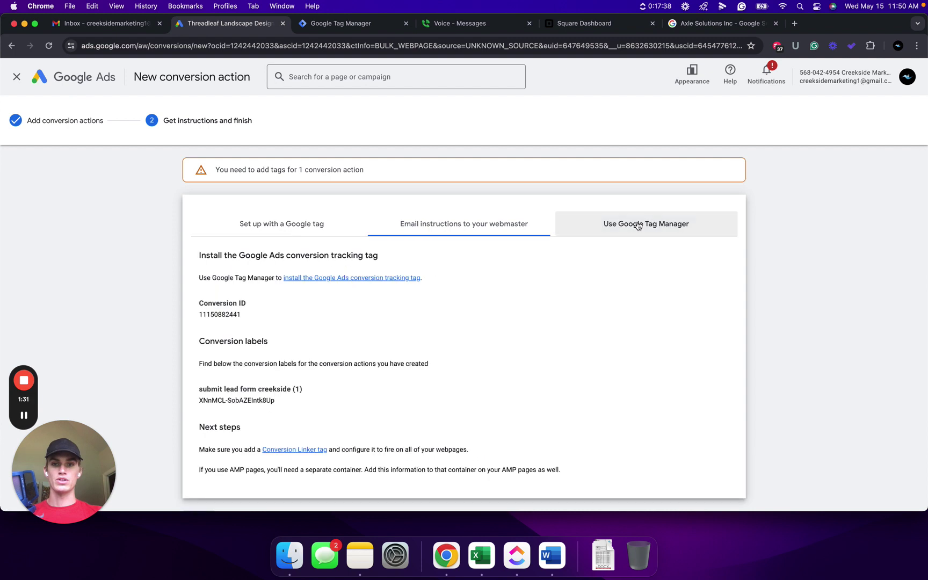
{"action": "scroll", "coordinate": [461, 254], "scroll_direction": "down", "scroll_amount": 1}
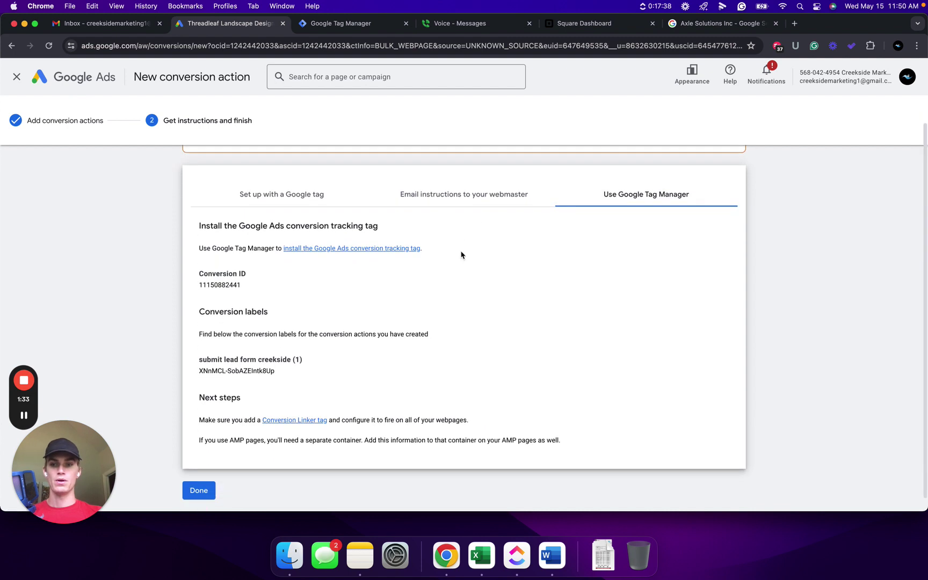
{"action": "left_click", "coordinate": [340, 24]}
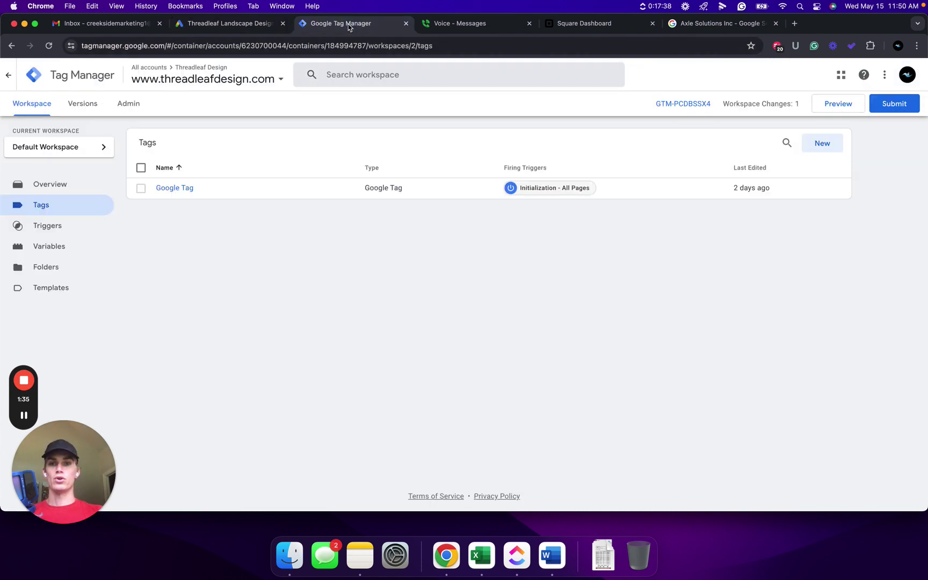
Create a new tag of type Google Ads Conversion Tracking
{"action": "left_click", "coordinate": [828, 143]}
{"action": "left_click", "coordinate": [465, 167]}
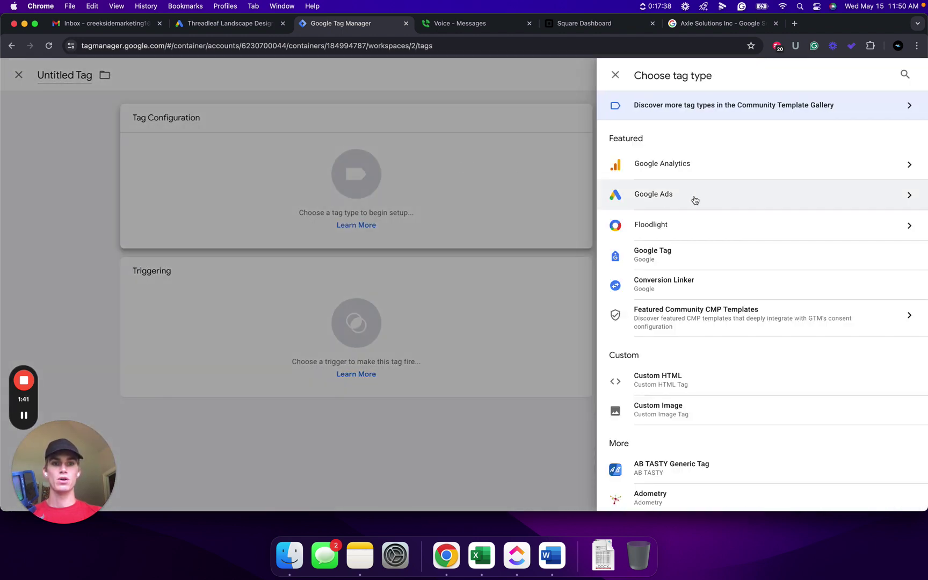
{"action": "left_click", "coordinate": [694, 199]}
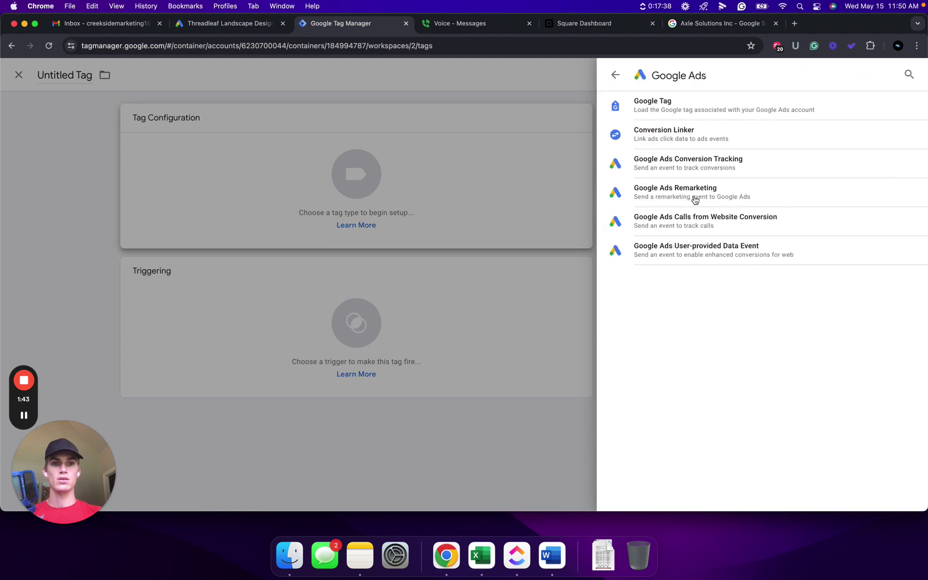
{"action": "left_click", "coordinate": [697, 165]}
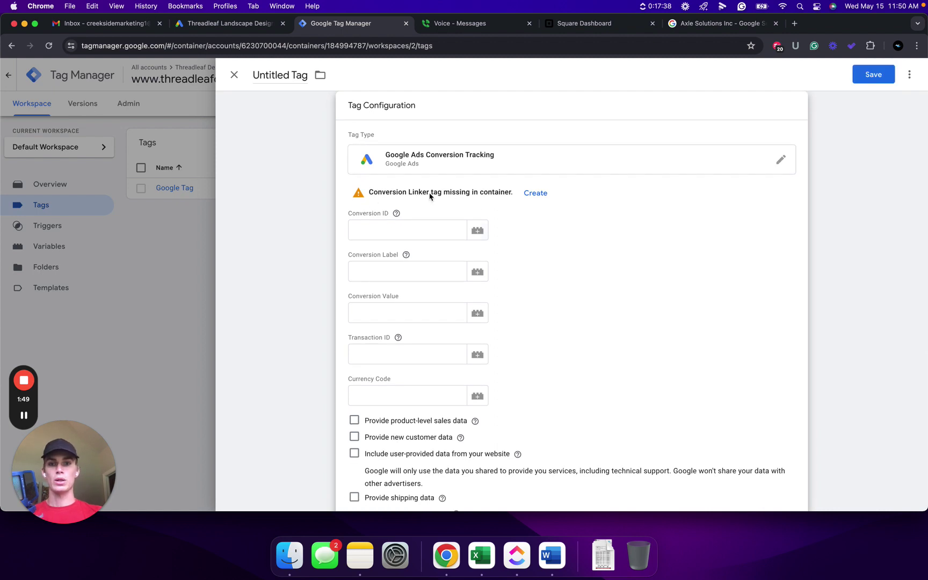
Create and save the missing Conversion Linker tag, firing on All Pages
{"action": "left_click", "coordinate": [536, 194]}
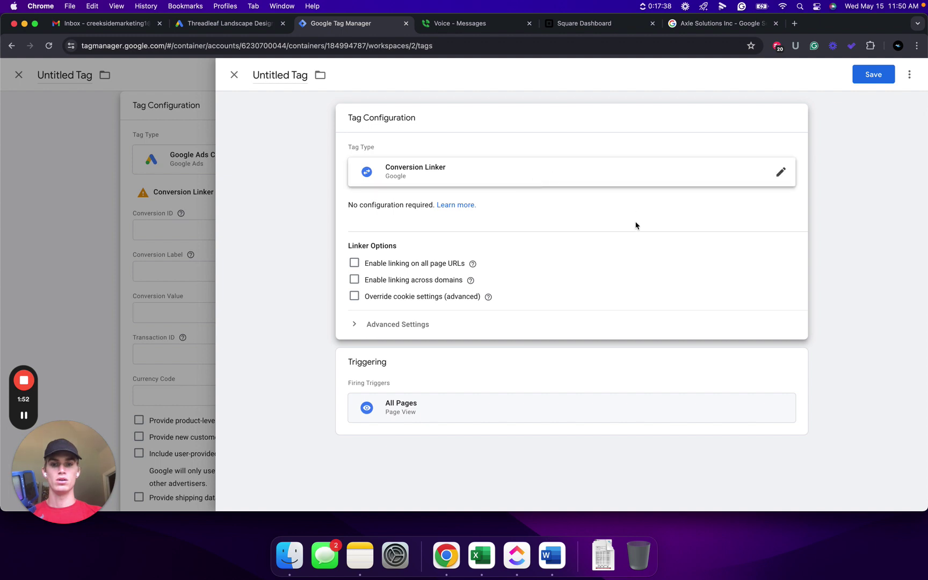
{"action": "left_click", "coordinate": [871, 75]}
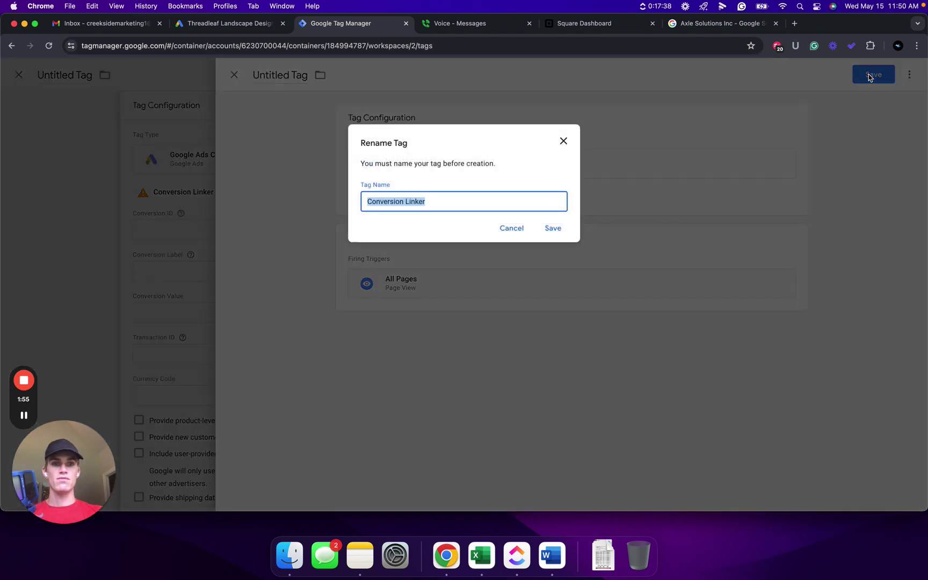
{"action": "left_click", "coordinate": [552, 229]}
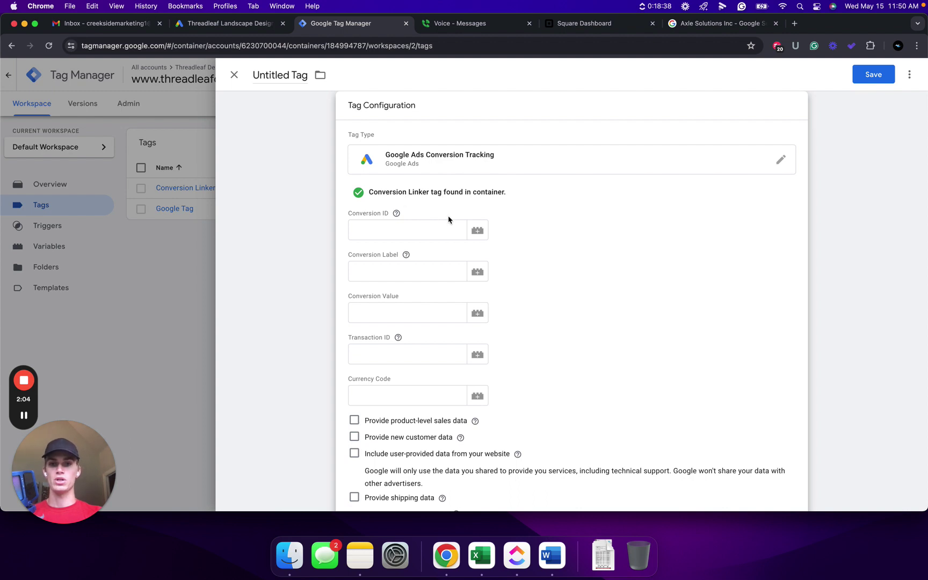
{"action": "left_click", "coordinate": [228, 23]}
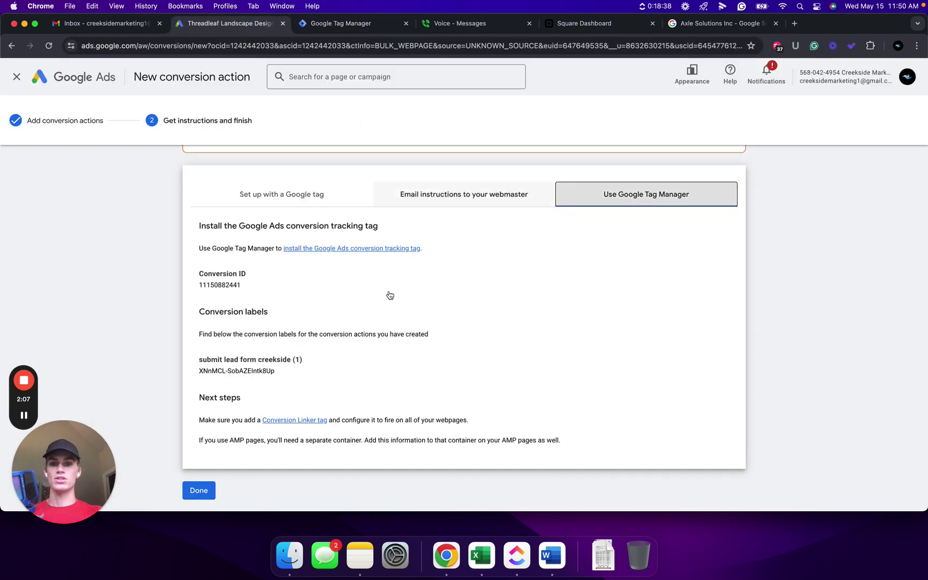
{"action": "left_click_drag", "start_coordinate": [248, 286], "coordinate": [199, 286]}
{"action": "key", "text": "super+c"}
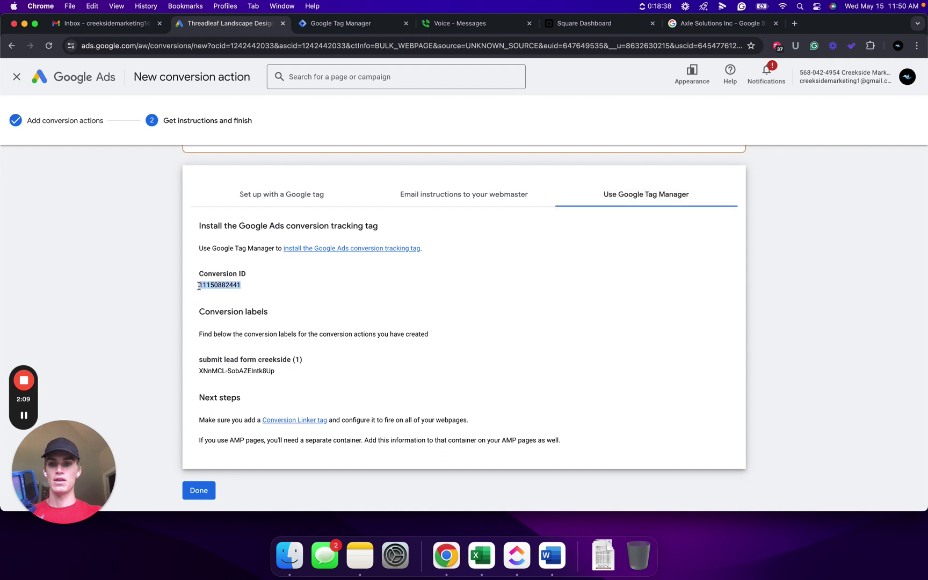
{"action": "key", "text": "ctrl+Tab"}
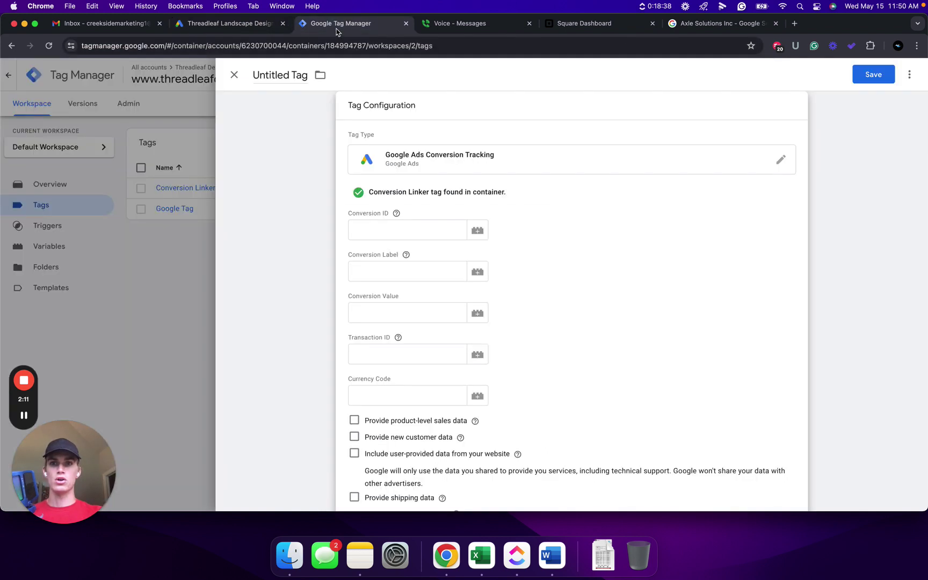
{"action": "left_click", "coordinate": [419, 232]}
{"action": "key", "text": "super+v"}
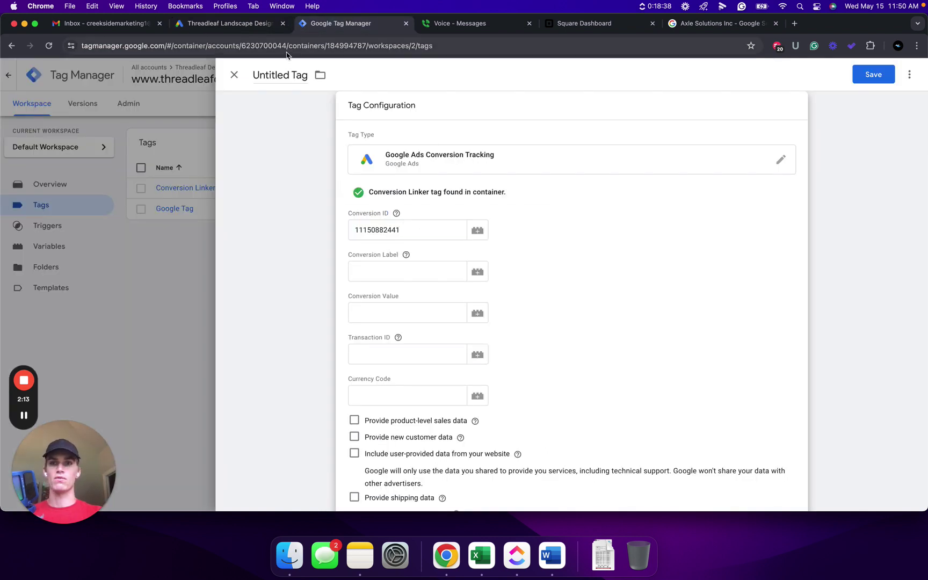
Copy conversion label XNnMCL-SobAZEIntk8Up from Google Ads into the tag's Conversion Label field
{"action": "left_click", "coordinate": [242, 24]}
{"action": "left_click_drag", "start_coordinate": [283, 377], "coordinate": [198, 372]}
{"action": "key", "text": "super+c"}
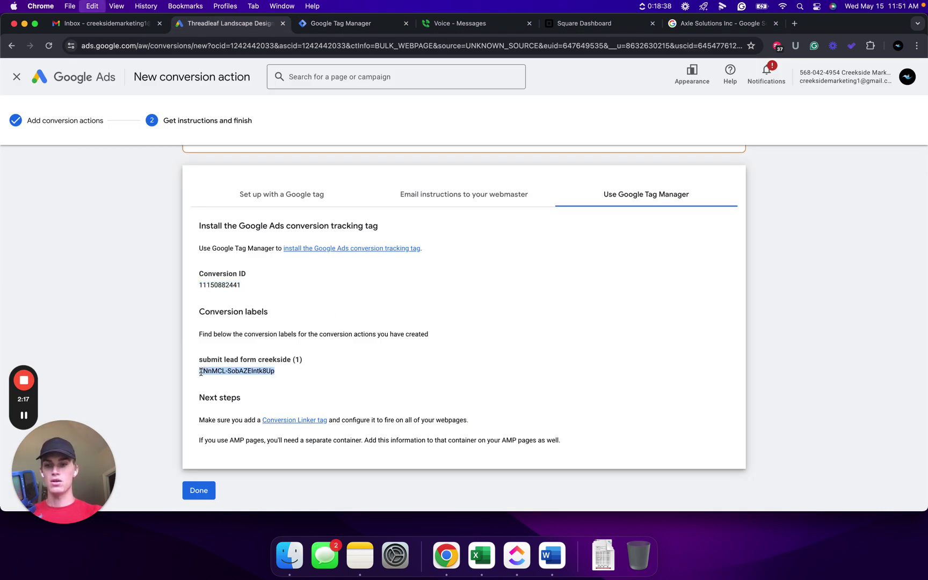
{"action": "left_click", "coordinate": [349, 23]}
{"action": "left_click", "coordinate": [410, 275]}
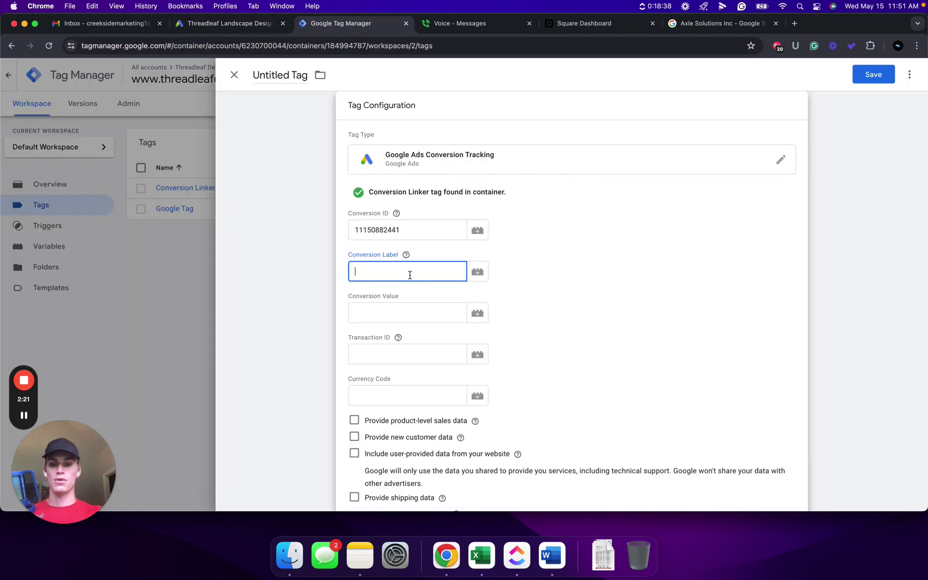
{"action": "key", "text": "super+v"}
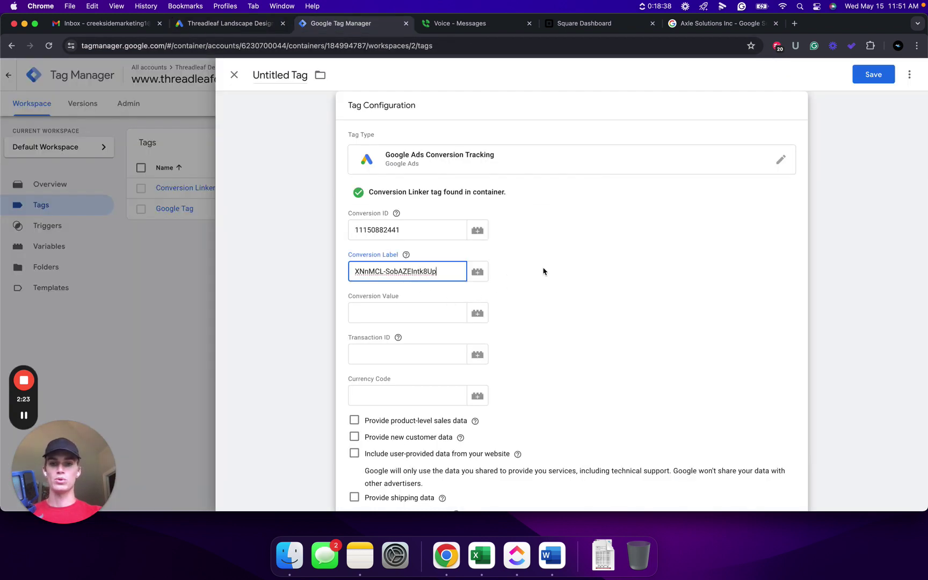
Set the tag's conversion value to 1
{"action": "scroll", "coordinate": [514, 293], "scroll_direction": "down", "scroll_amount": 1}
{"action": "scroll", "coordinate": [514, 294], "scroll_direction": "down", "scroll_amount": 1}
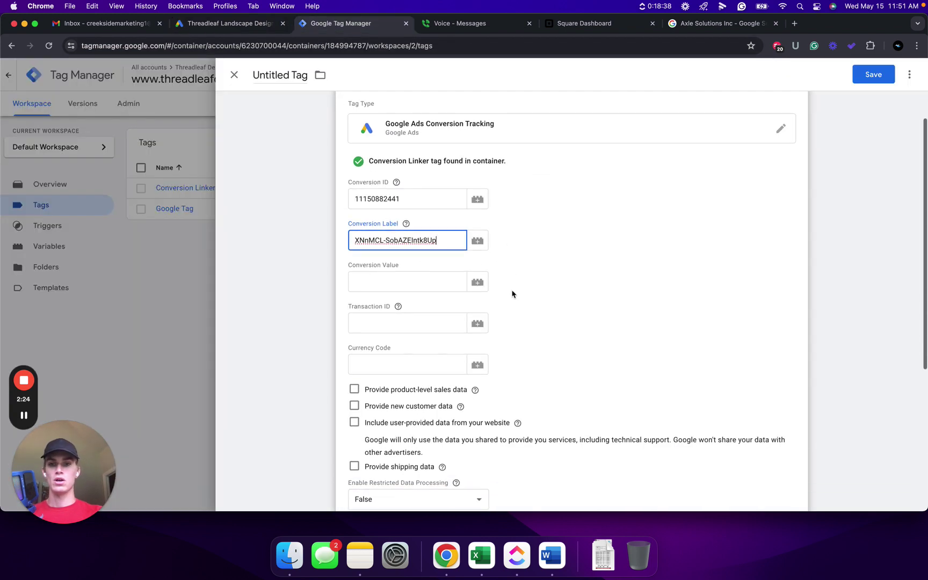
{"action": "left_click", "coordinate": [399, 283]}
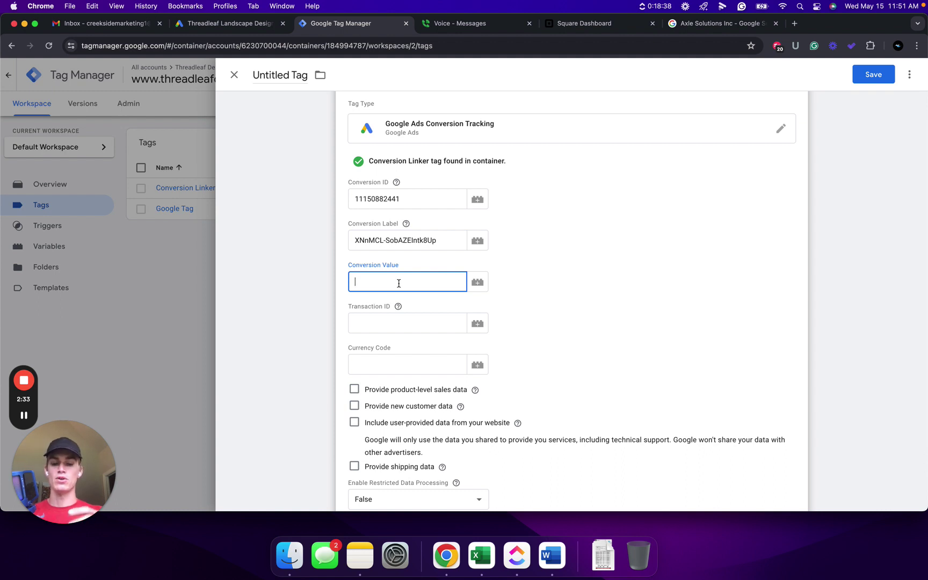
{"action": "type", "text": "1"}
{"action": "scroll", "coordinate": [529, 277], "scroll_direction": "down", "scroll_amount": 8}
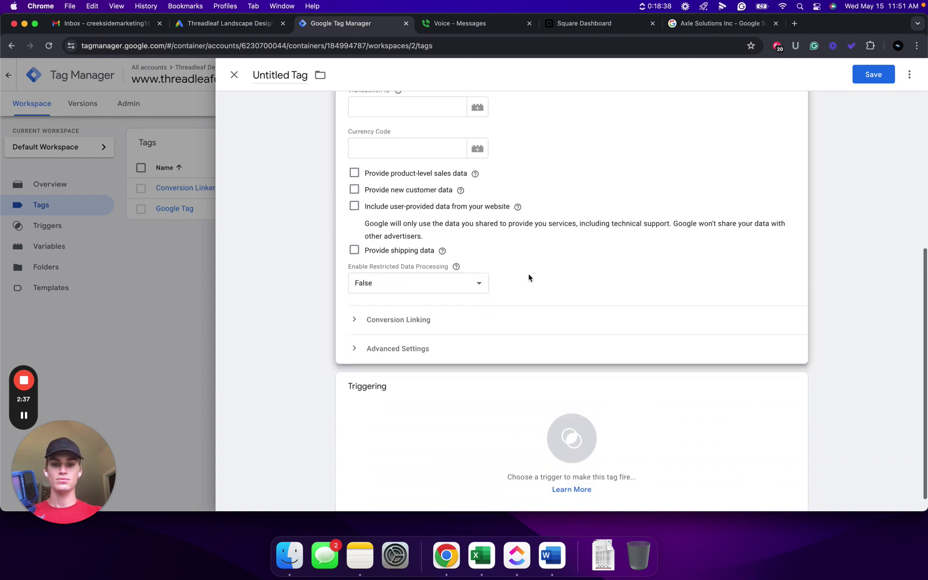
Add a new All Forms Form Submission trigger named 'Form Submission trigger' to the tag
{"action": "left_click", "coordinate": [512, 421]}
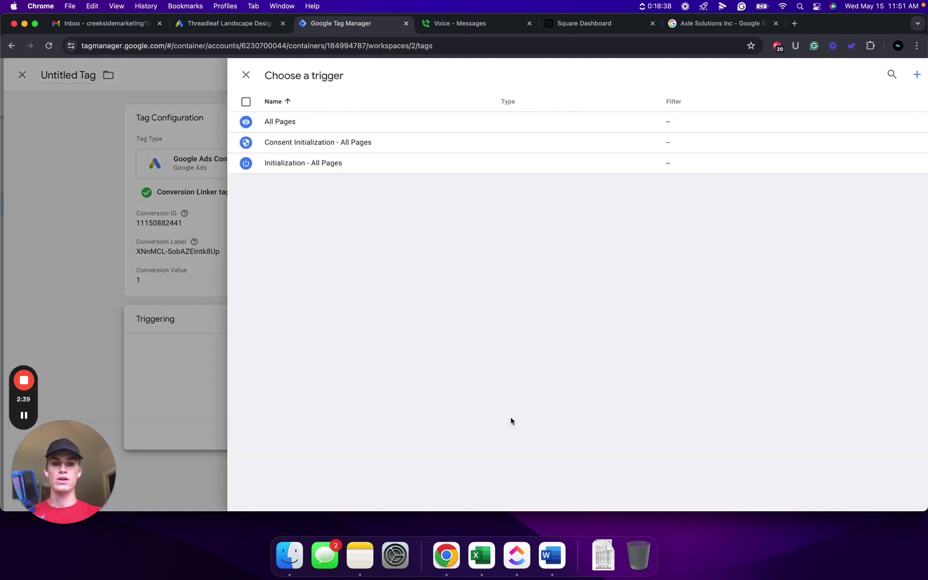
{"action": "left_click", "coordinate": [904, 76]}
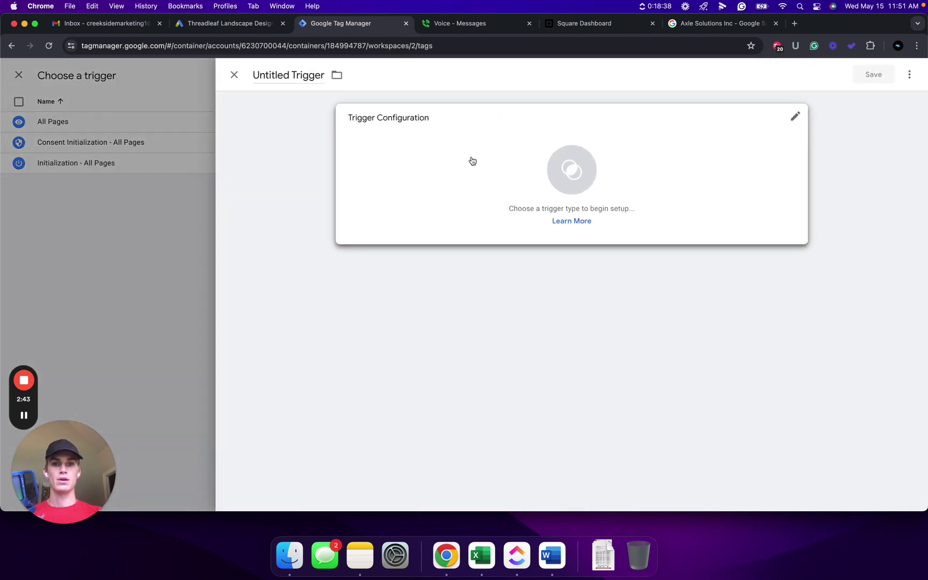
{"action": "left_click", "coordinate": [472, 160]}
{"action": "scroll", "coordinate": [698, 215], "scroll_direction": "down", "scroll_amount": 5}
{"action": "left_click", "coordinate": [698, 294]}
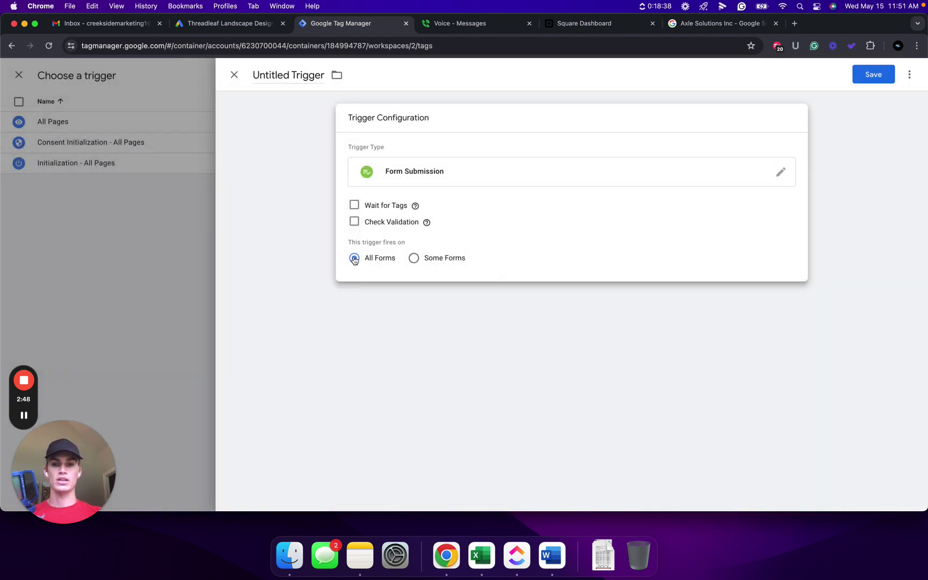
{"action": "left_click", "coordinate": [865, 80]}
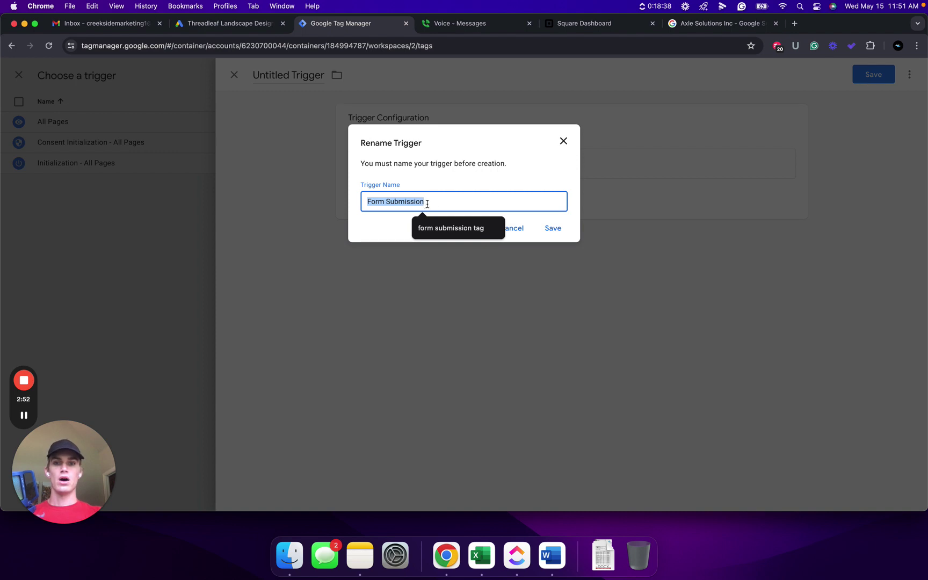
{"action": "left_click", "coordinate": [441, 203]}
{"action": "type", "text": "tr"}
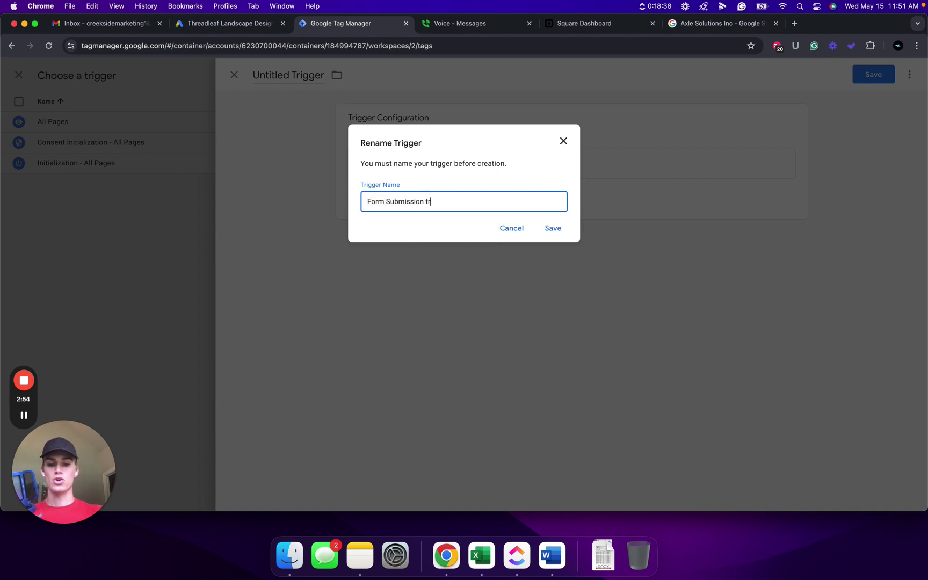
{"action": "type", "text": "igger"}
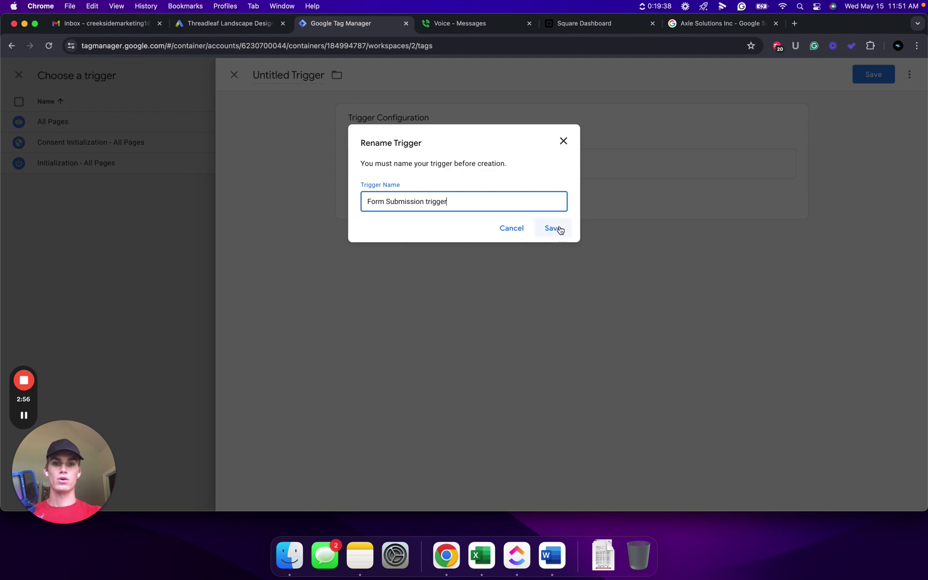
{"action": "left_click", "coordinate": [553, 229]}
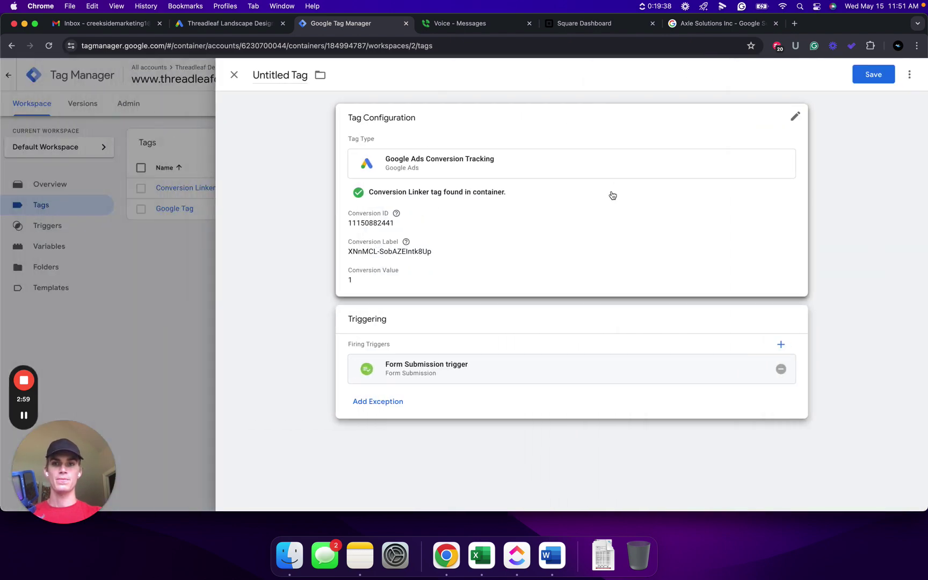
Save the tag under the name 'Google Ads form submission Conversion Tracking'
{"action": "left_click", "coordinate": [863, 78]}
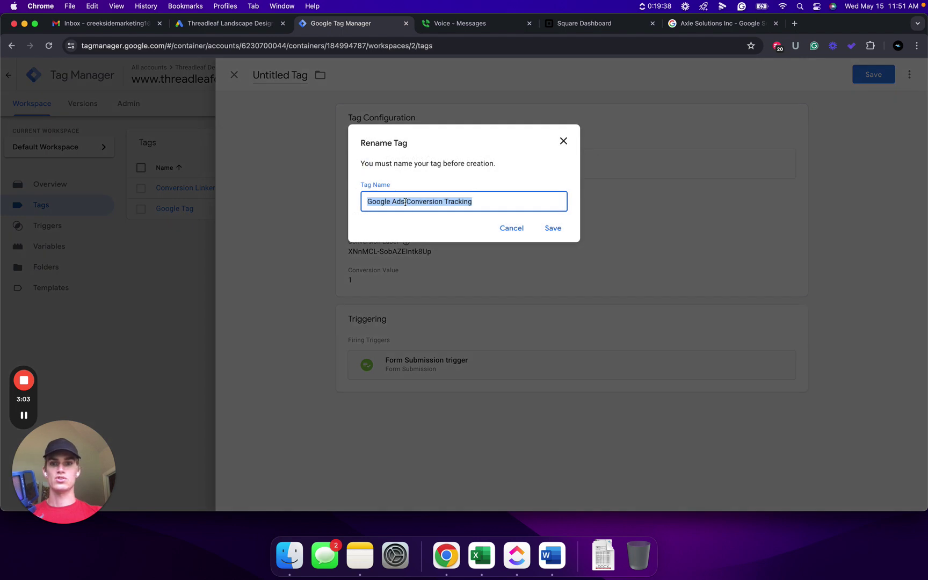
{"action": "left_click", "coordinate": [407, 201]}
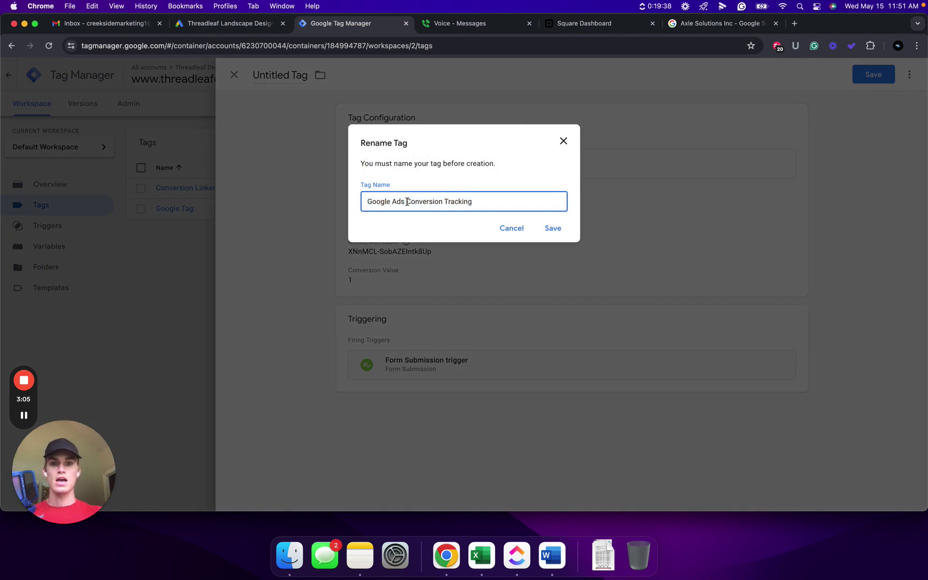
{"action": "type", "text": "form submission"}
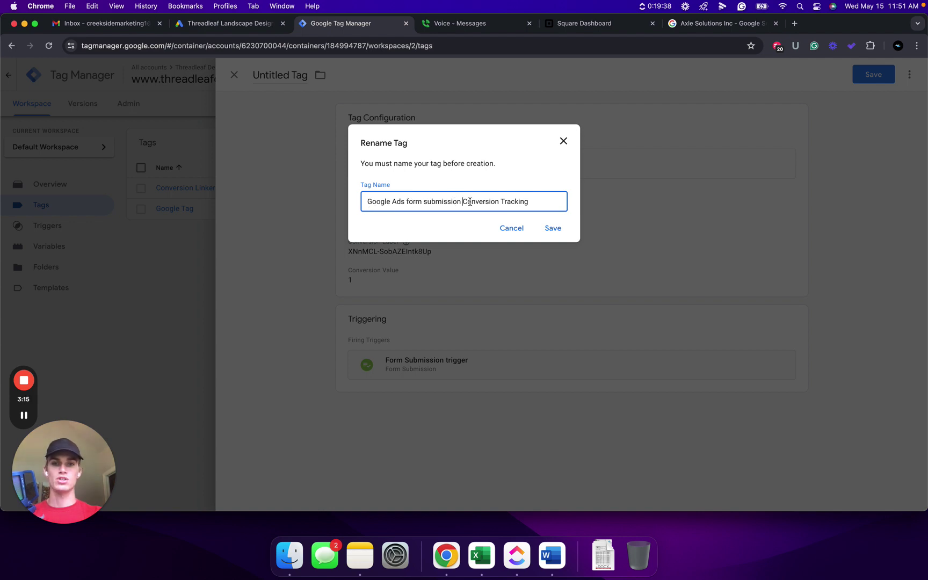
{"action": "left_click", "coordinate": [555, 229]}
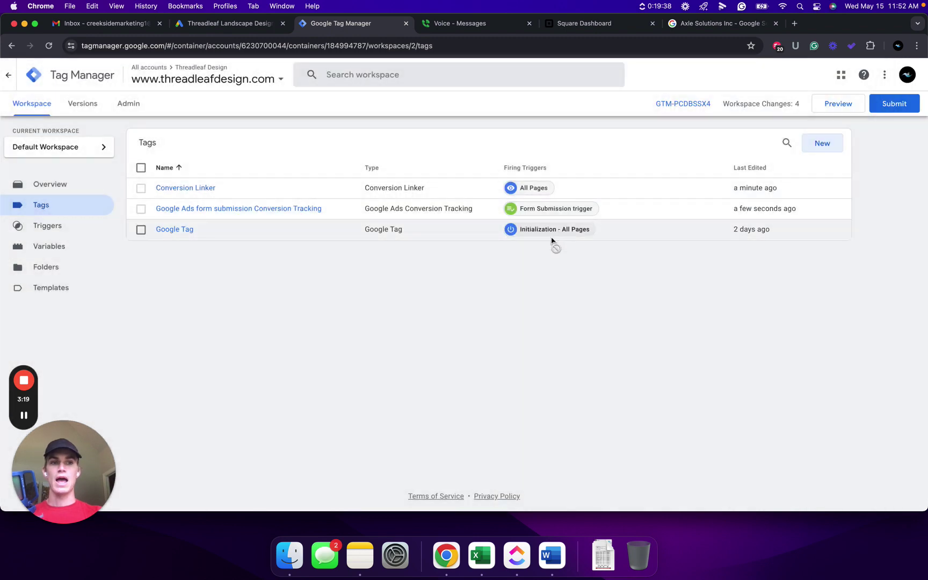
Publish the workspace as Version 2, 'added form submission tracking', and view the versions list
{"action": "left_click", "coordinate": [892, 109]}
{"action": "left_click", "coordinate": [410, 196]}
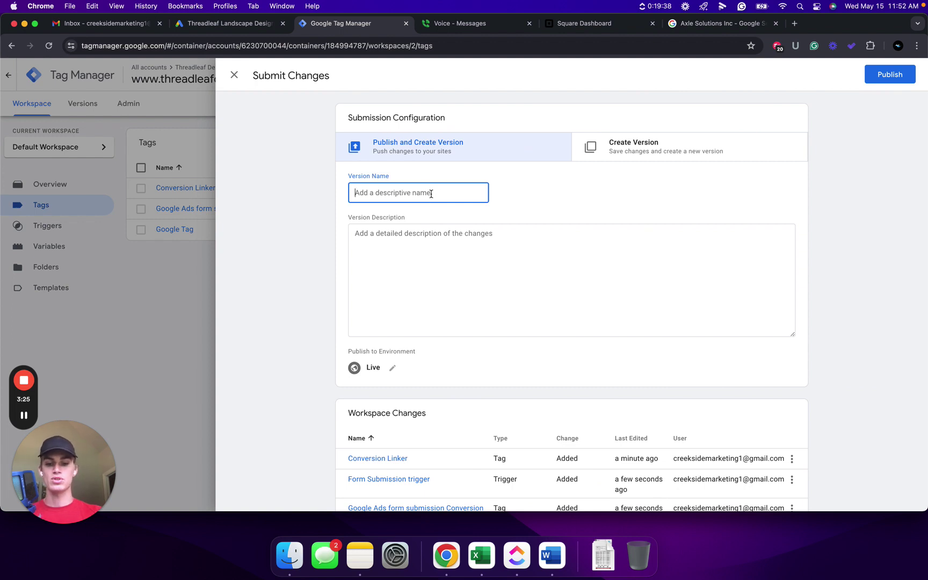
{"action": "type", "text": "added form submission tracking"}
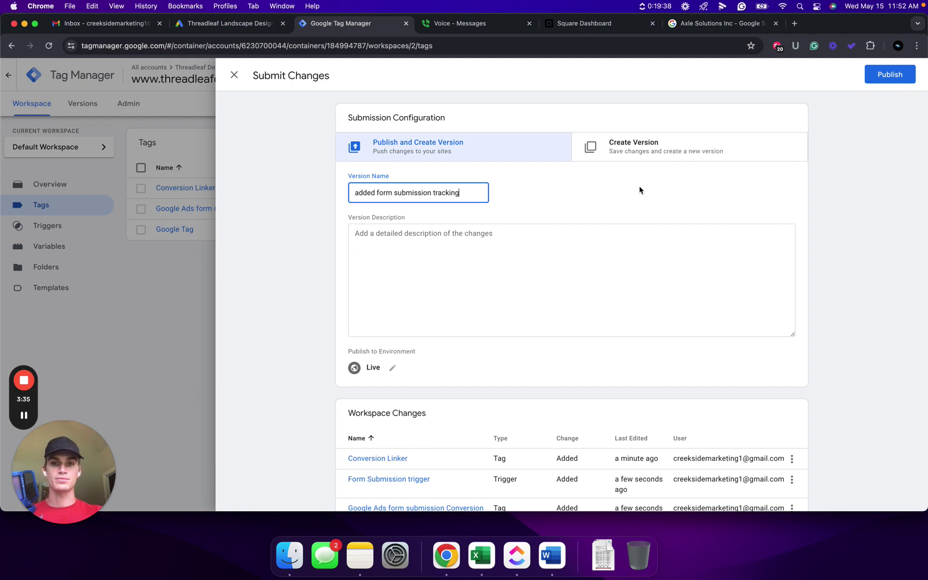
{"action": "left_click", "coordinate": [901, 79]}
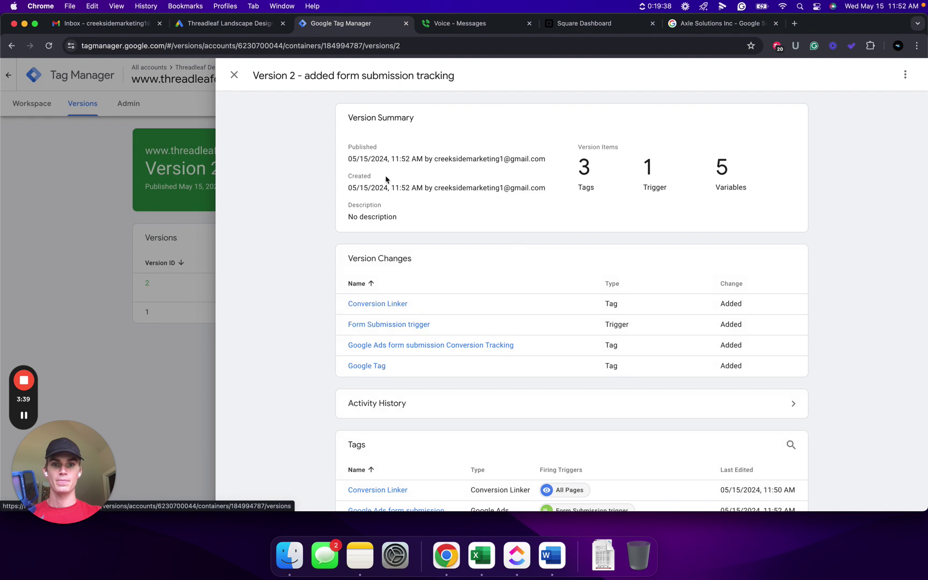
{"action": "left_click", "coordinate": [234, 75]}
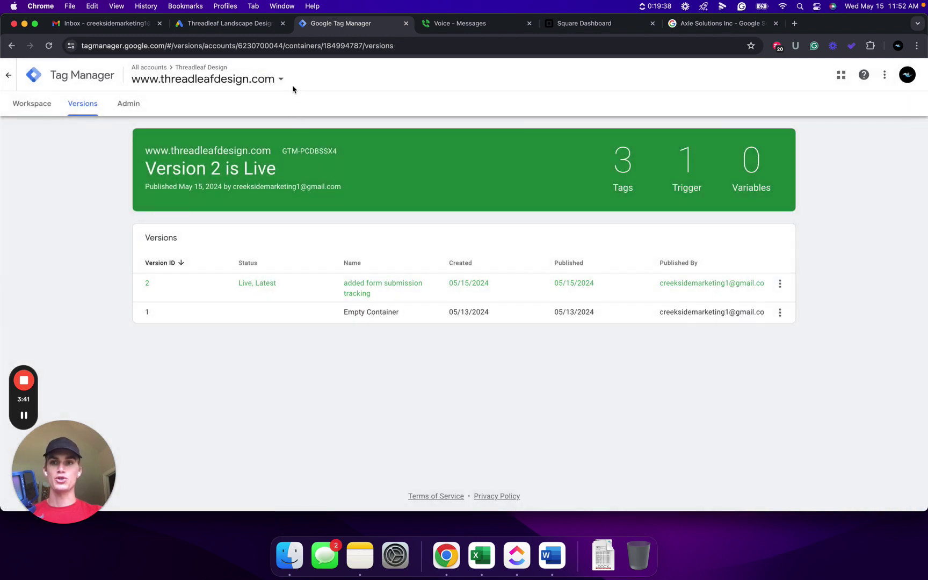
{"action": "left_click", "coordinate": [236, 30]}
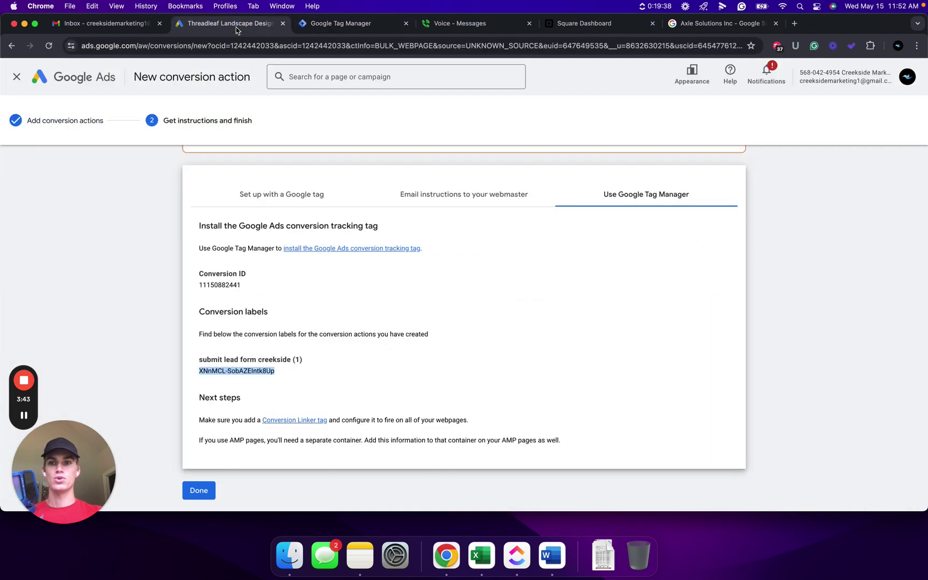
Finish the conversion action setup and troubleshoot the inactive 'submit lead form creekside' conversion
{"action": "scroll", "coordinate": [206, 476], "scroll_direction": "down", "scroll_amount": 1}
{"action": "left_click", "coordinate": [206, 475]}
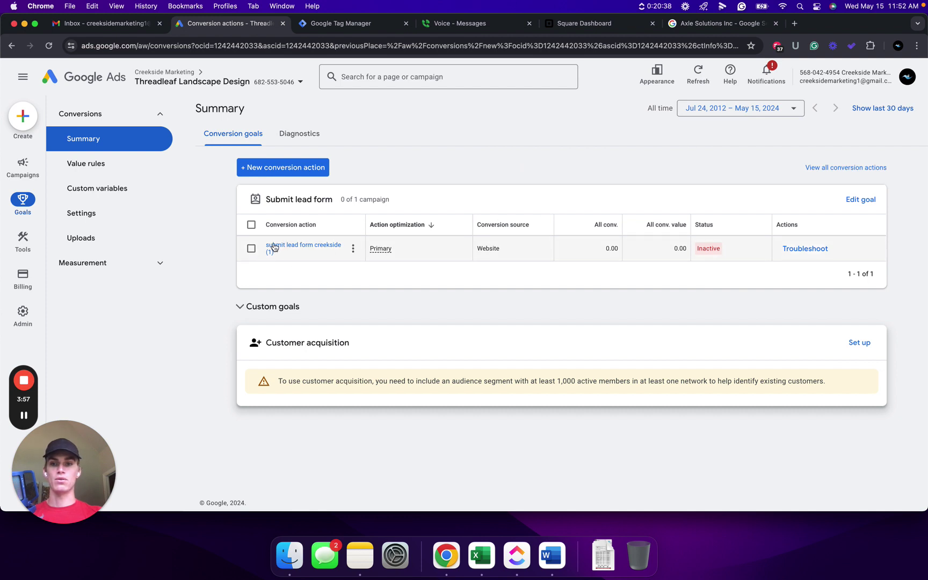
{"action": "left_click", "coordinate": [805, 251]}
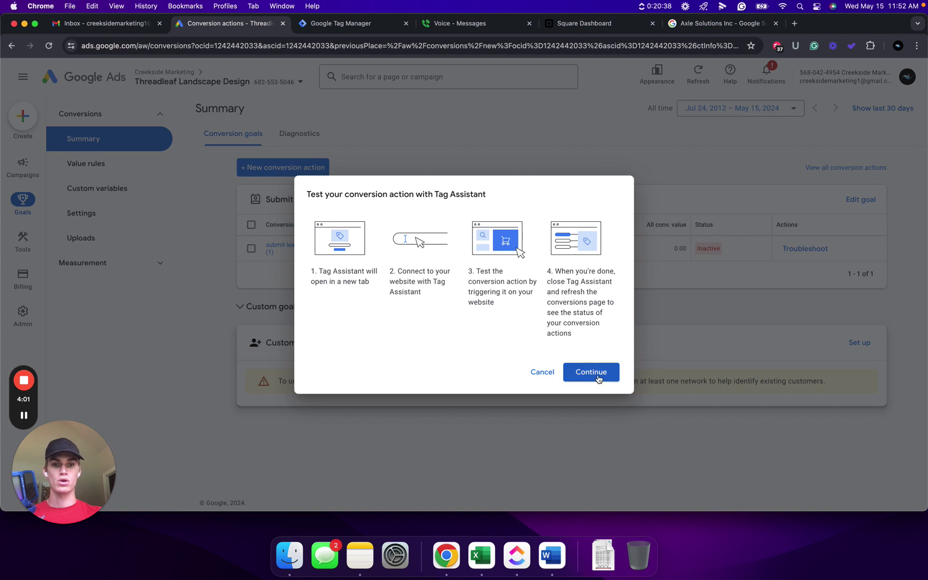
{"action": "left_click", "coordinate": [594, 373]}
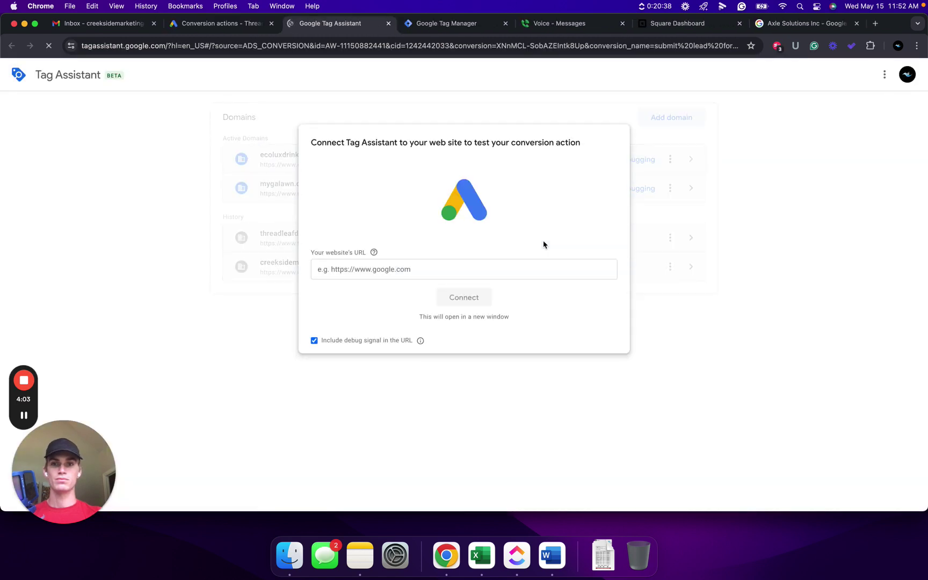
{"action": "left_click", "coordinate": [417, 269]}
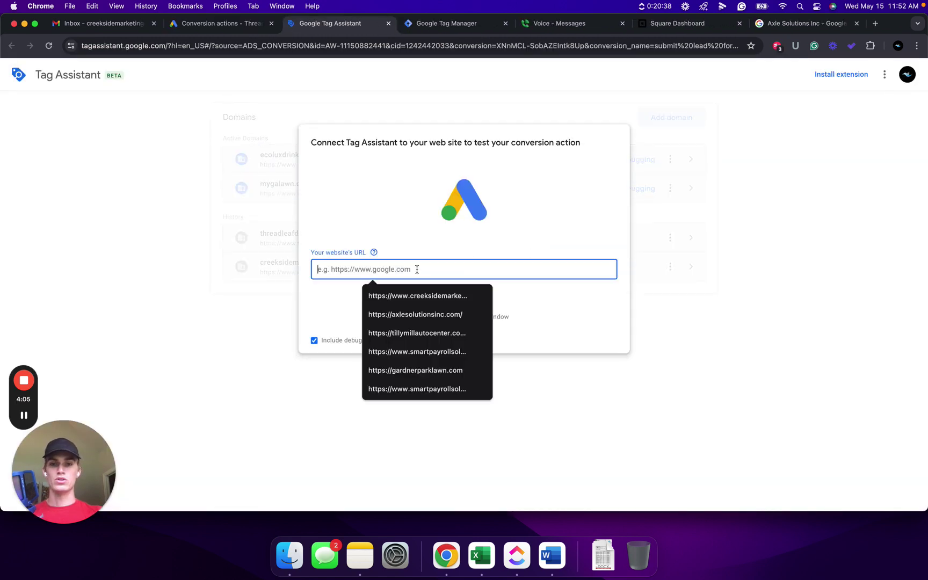
{"action": "key", "text": "ctrl+Left"}
{"action": "key", "text": "ctrl+Left"}
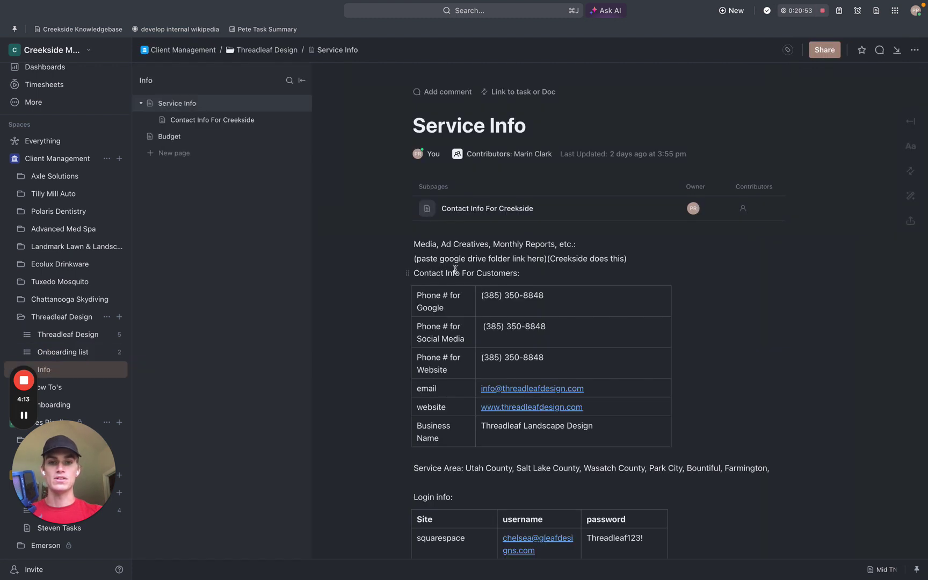
{"action": "left_click_drag", "start_coordinate": [590, 406], "coordinate": [479, 407]}
{"action": "key", "text": "super+c"}
{"action": "key", "text": "ctrl+Right"}
{"action": "key", "text": "ctrl+Right"}
{"action": "left_click", "coordinate": [408, 273]}
{"action": "key", "text": "super+v"}
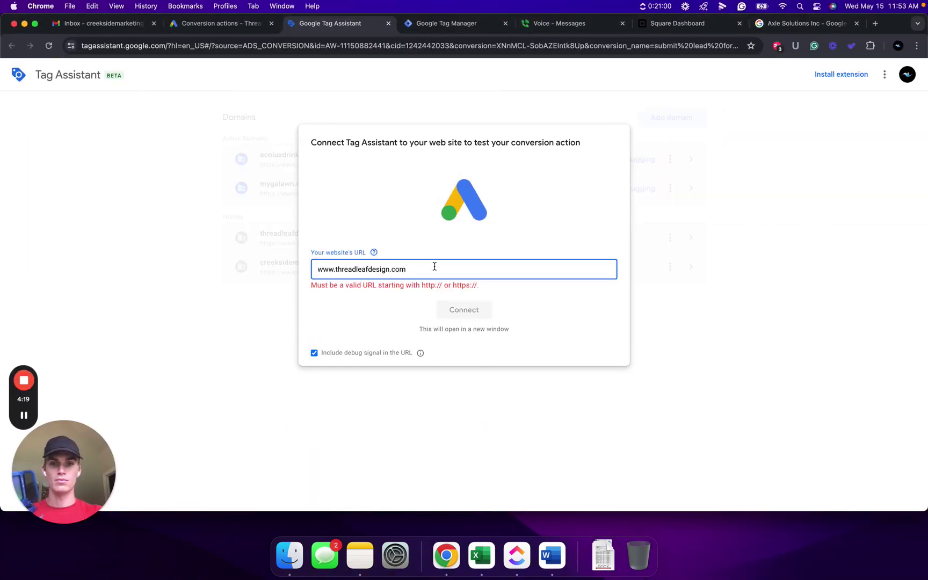
{"action": "type", "text": "https"}
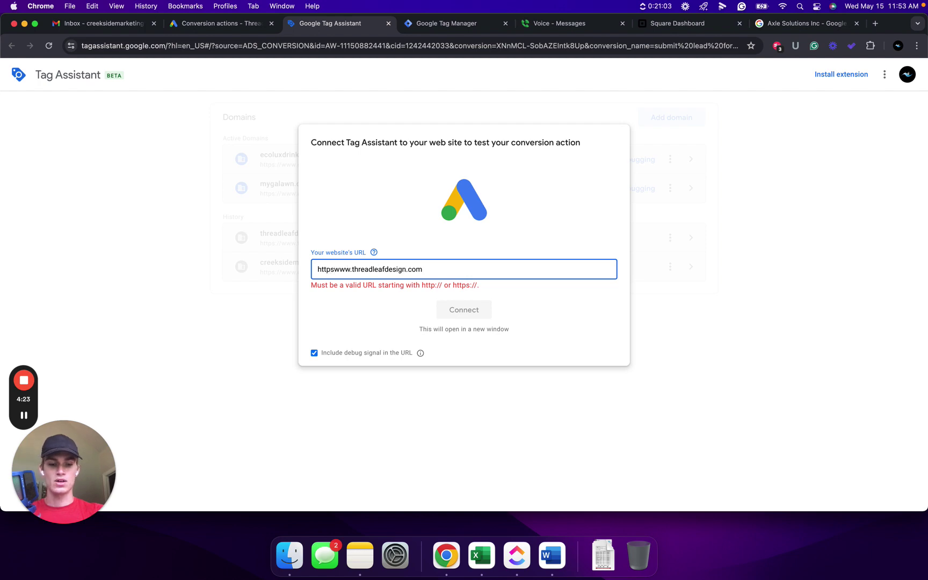
{"action": "type", "text": "://"}
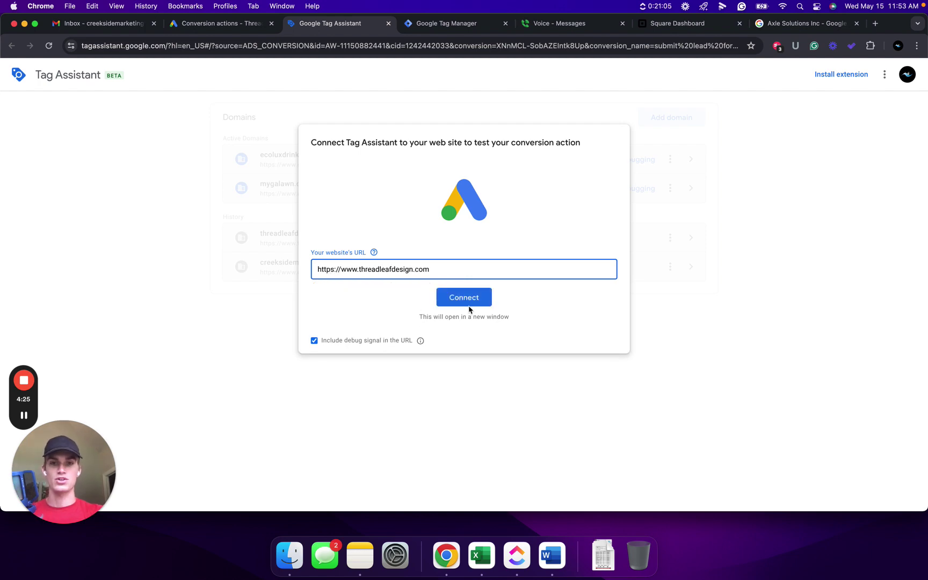
{"action": "left_click", "coordinate": [470, 299]}
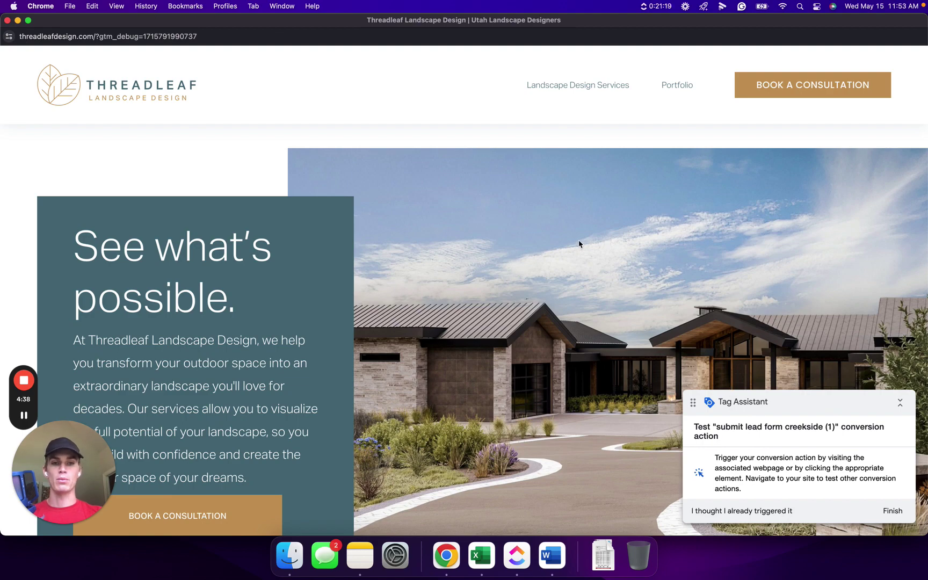
Fill the consultation form's Full name, Email and Address fields with test contact details
{"action": "scroll", "coordinate": [530, 263], "scroll_direction": "down", "scroll_amount": 20}
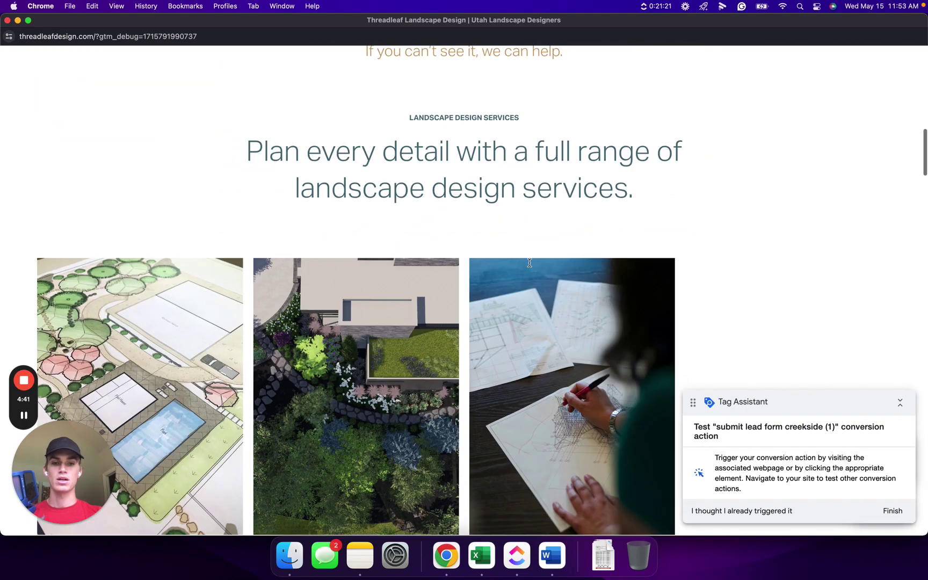
{"action": "scroll", "coordinate": [529, 263], "scroll_direction": "down", "scroll_amount": 20}
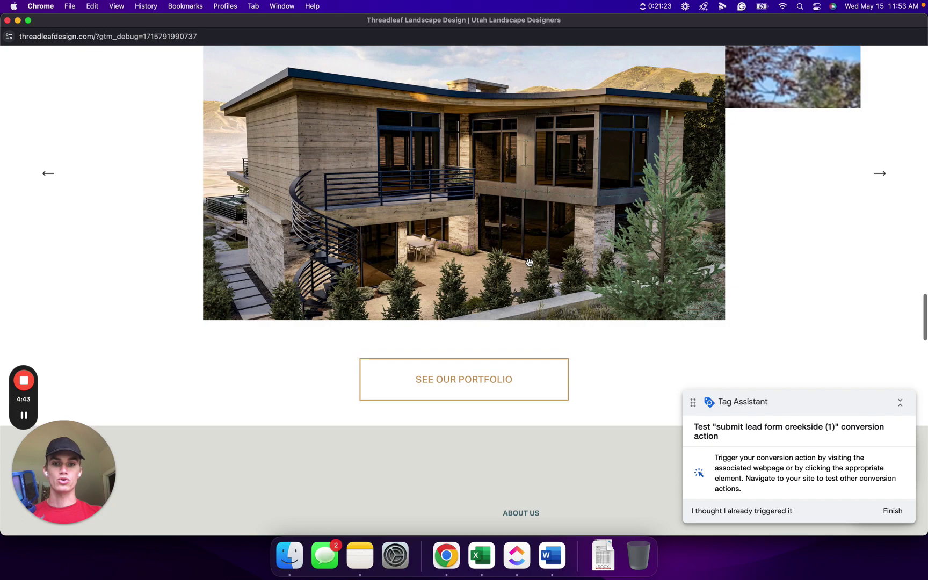
{"action": "scroll", "coordinate": [530, 262], "scroll_direction": "down", "scroll_amount": 20}
{"action": "scroll", "coordinate": [530, 264], "scroll_direction": "up", "scroll_amount": 10}
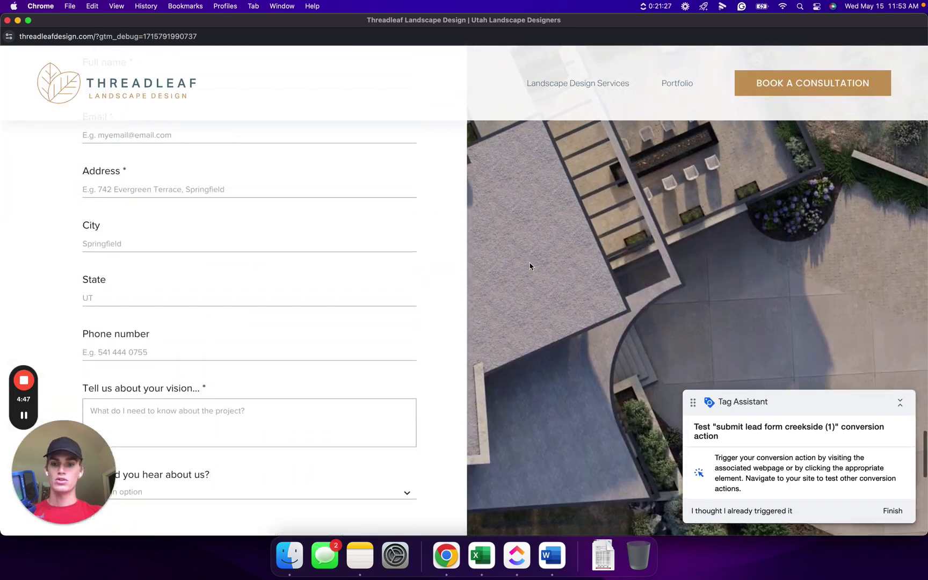
{"action": "scroll", "coordinate": [176, 197], "scroll_direction": "up", "scroll_amount": 5}
{"action": "left_click", "coordinate": [138, 231]}
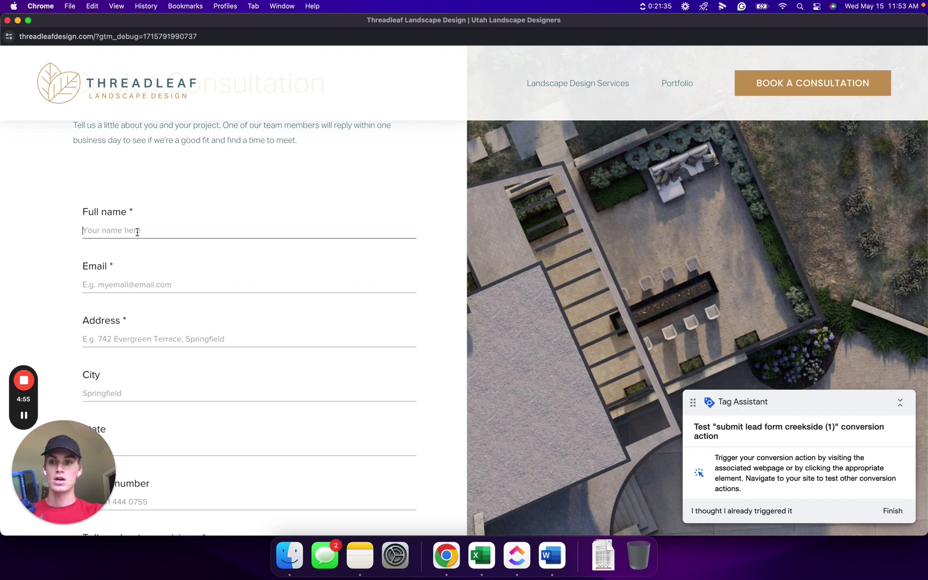
{"action": "type", "text": "test"}
{"action": "left_click", "coordinate": [122, 284]}
{"action": "type", "text": "test"}
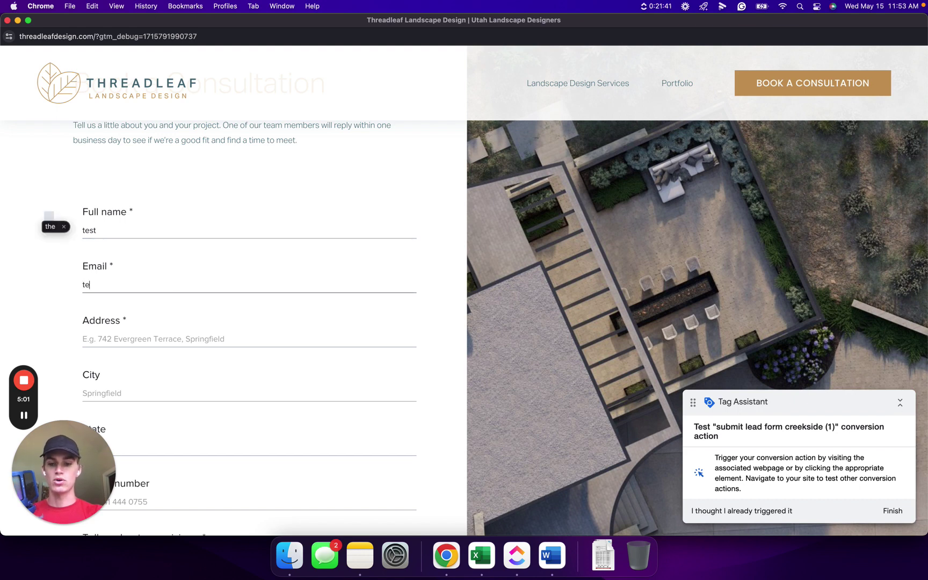
{"action": "type", "text": "@test.com"}
{"action": "scroll", "coordinate": [186, 279], "scroll_direction": "down", "scroll_amount": 2}
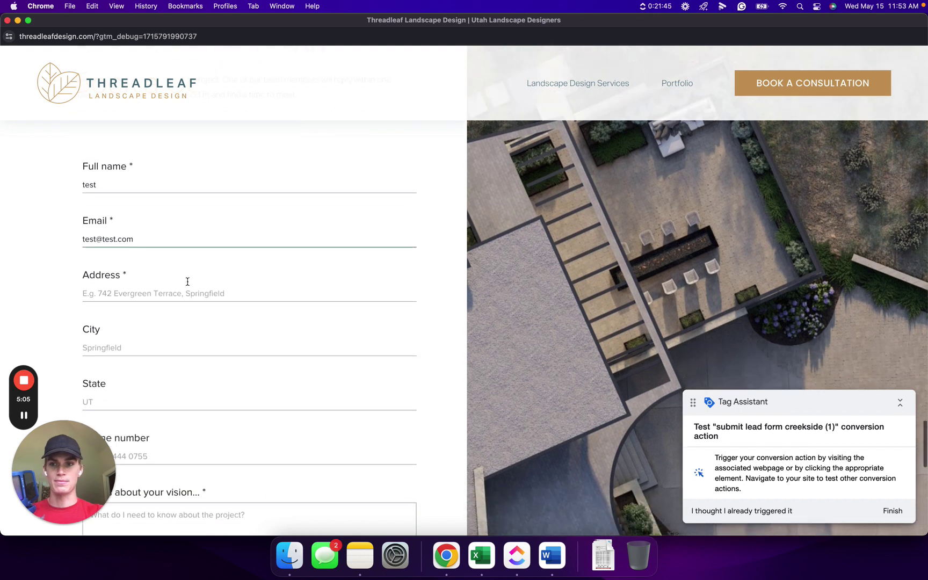
{"action": "left_click", "coordinate": [152, 292]}
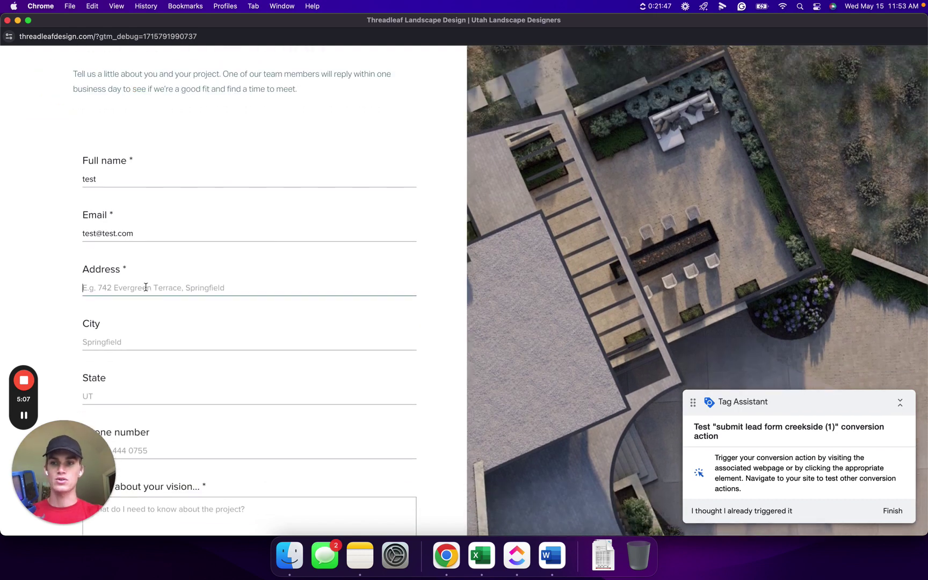
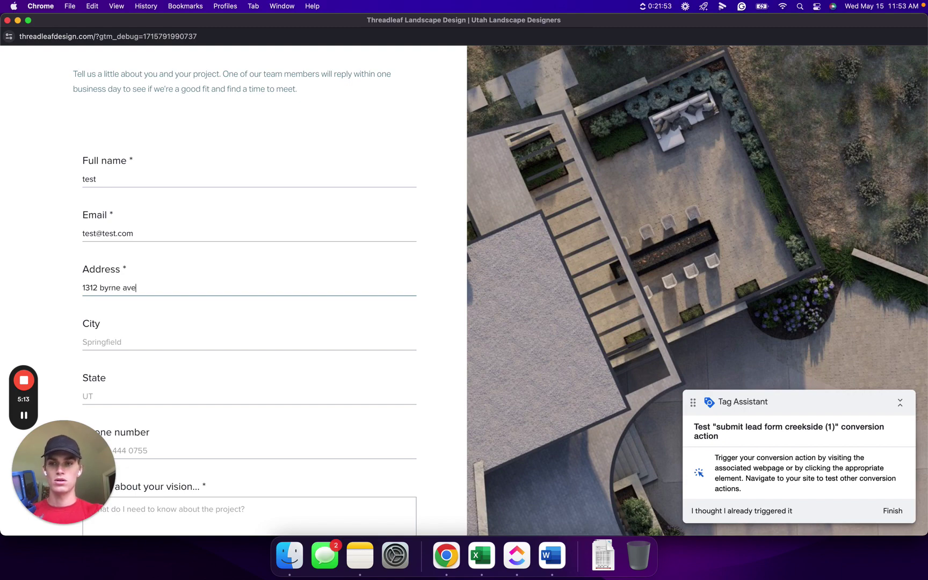
Add test city, state and phone, plus a vision note marking it a conversion-tracking test to ignore
{"action": "scroll", "coordinate": [112, 281], "scroll_direction": "down", "scroll_amount": 3}
{"action": "left_click", "coordinate": [127, 242]}
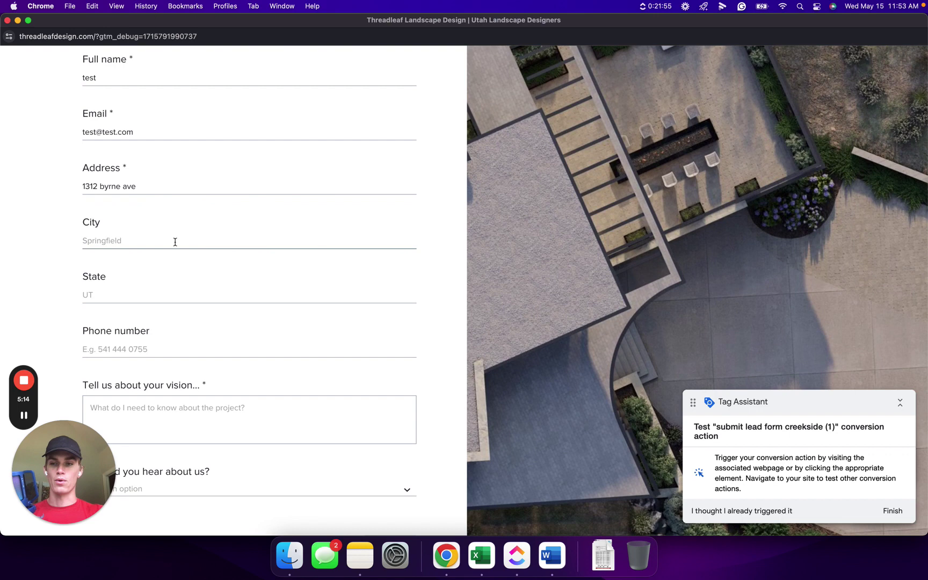
{"action": "type", "text": "cookeville"}
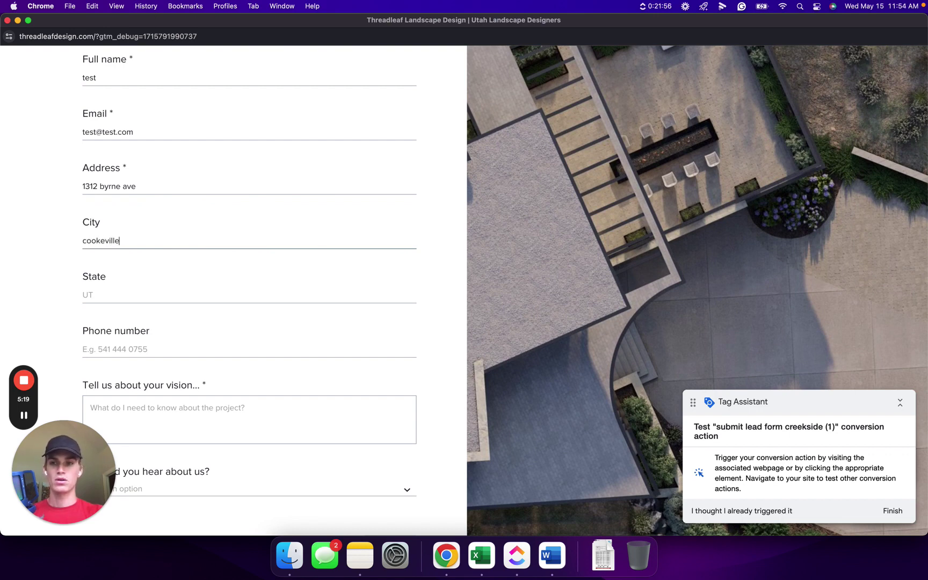
{"action": "left_click", "coordinate": [139, 296]}
{"action": "type", "text": "TN"}
{"action": "scroll", "coordinate": [158, 283], "scroll_direction": "down", "scroll_amount": 3}
{"action": "left_click", "coordinate": [131, 268]}
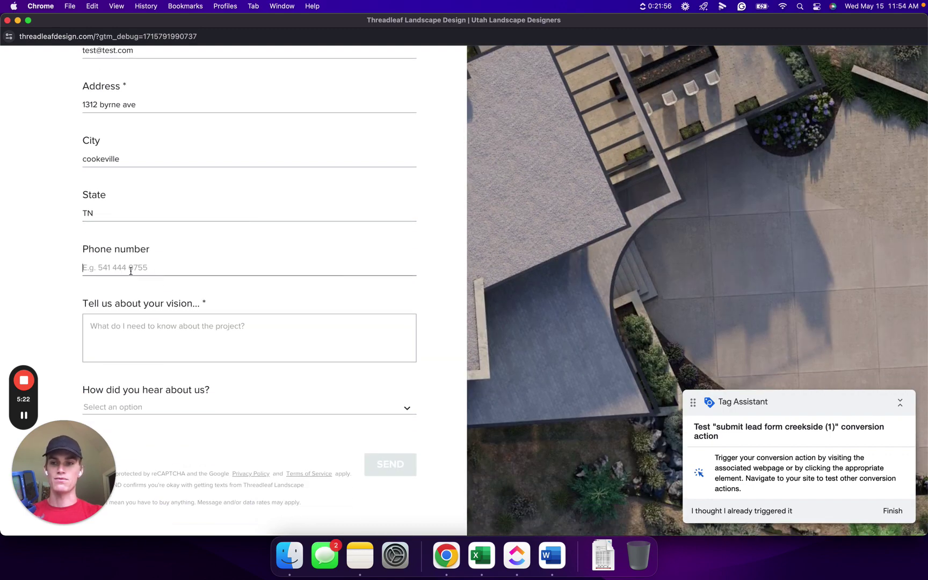
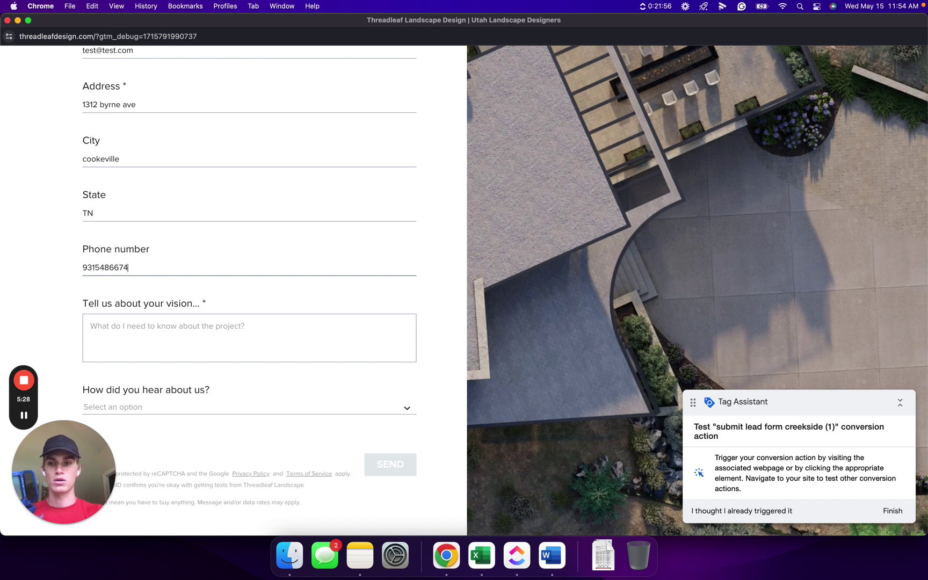
{"action": "left_click", "coordinate": [118, 284]}
{"action": "scroll", "coordinate": [115, 282], "scroll_direction": "down", "scroll_amount": 1}
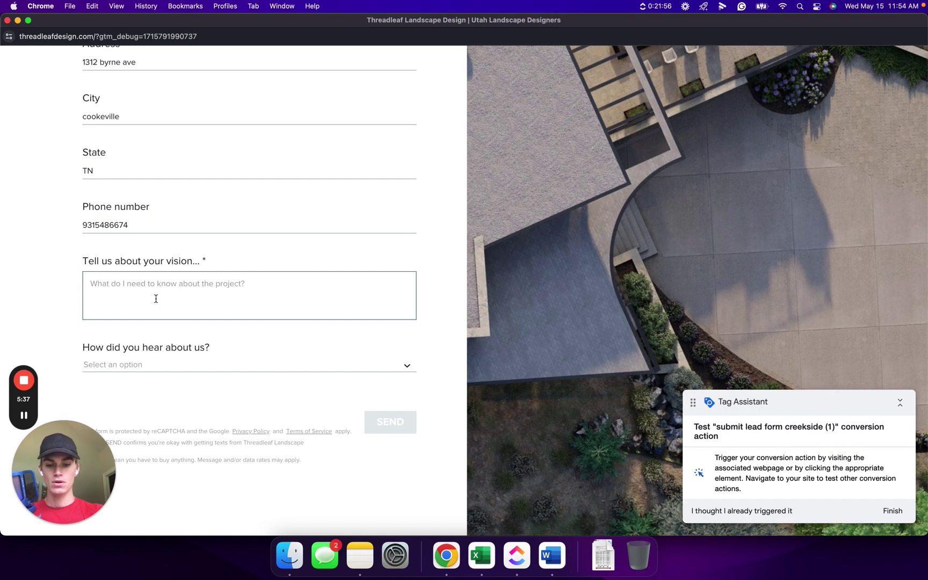
{"action": "type", "text": "this"}
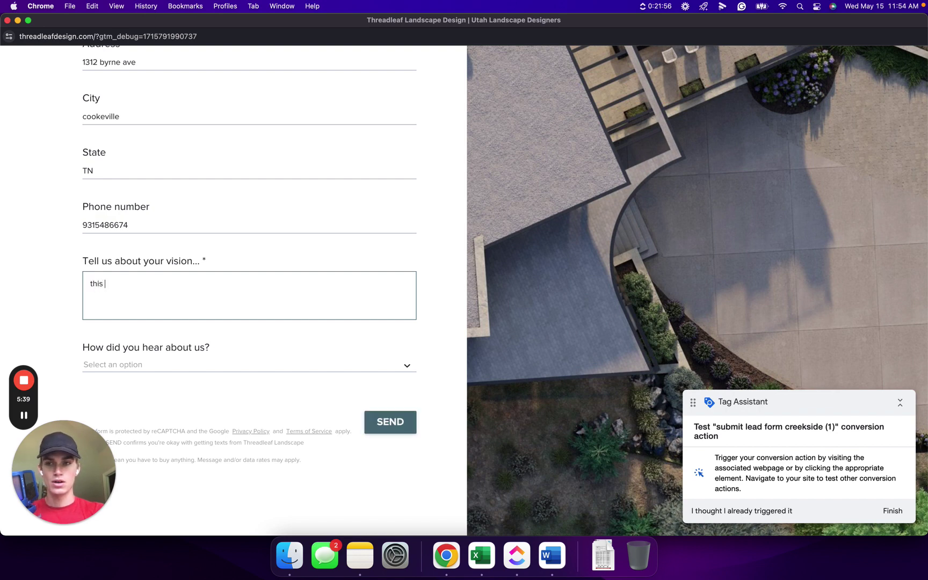
{"action": "type", "text": " is a tes"}
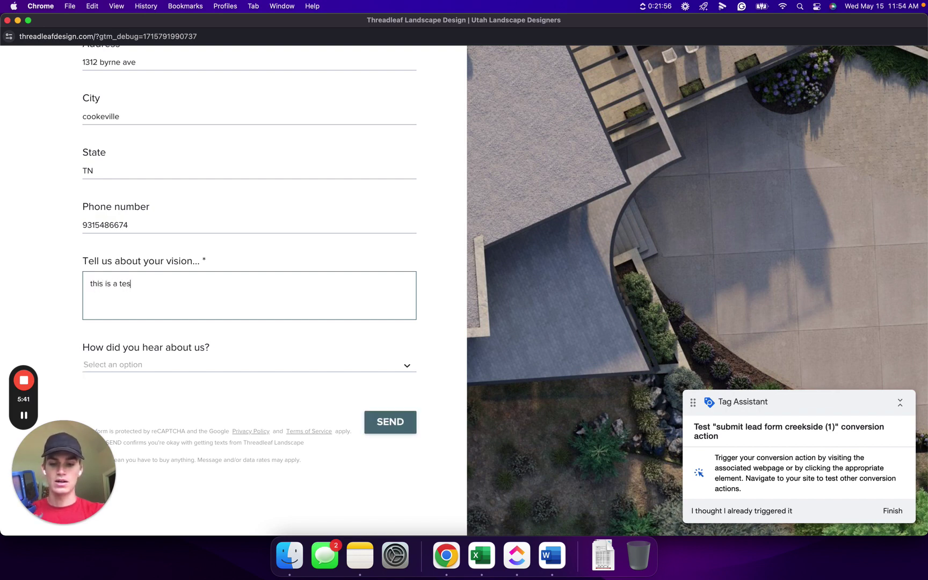
{"action": "type", "text": "t of the google ads"}
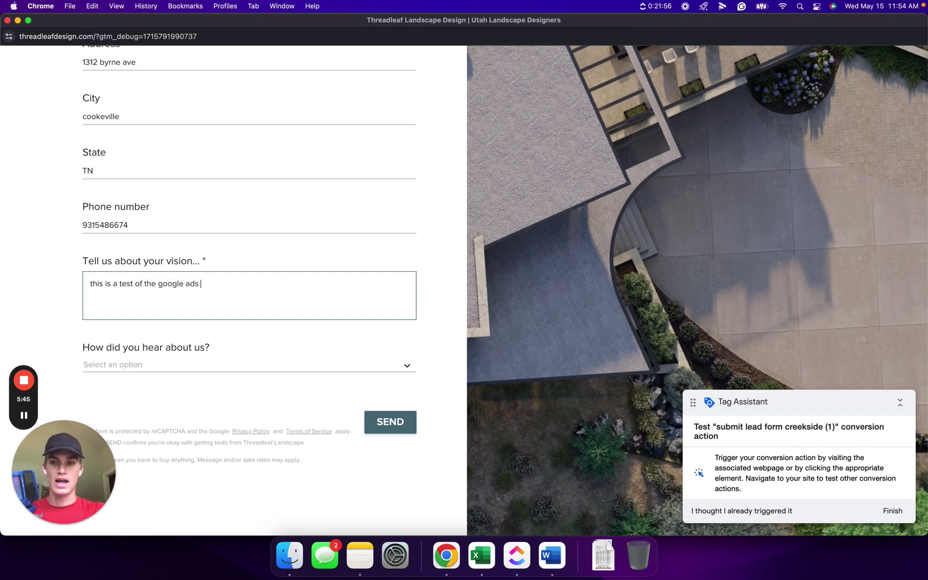
{"action": "type", "text": " form "}
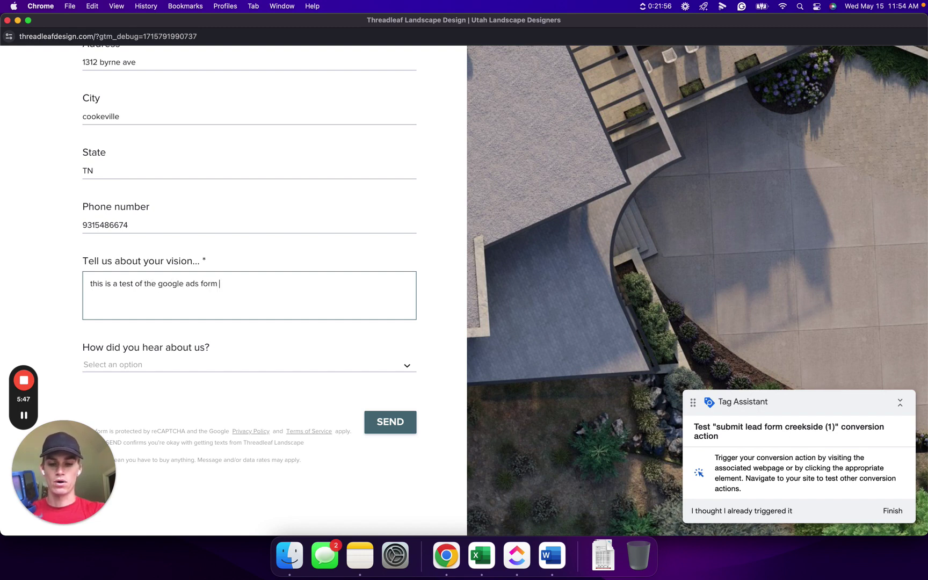
{"action": "type", "text": "submission "}
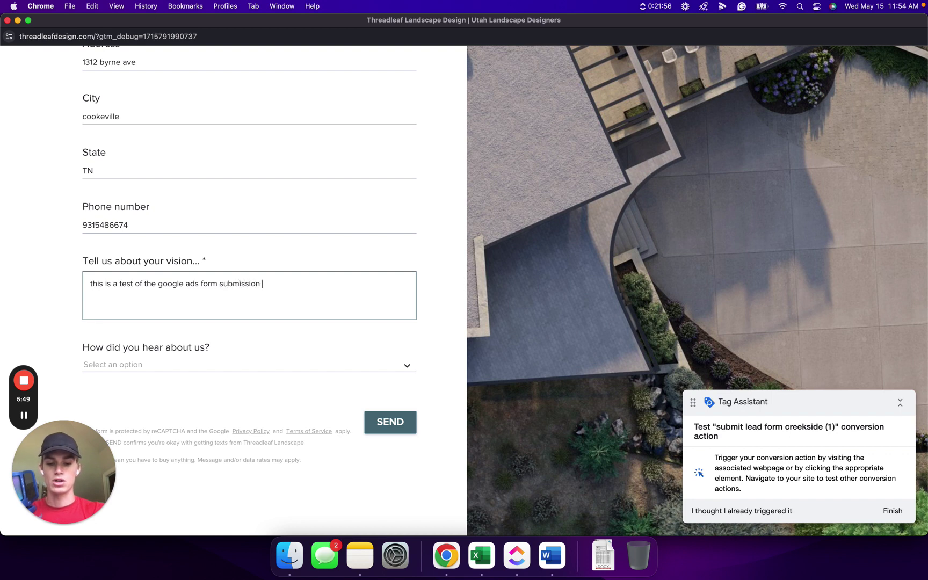
{"action": "type", "text": "conversion "}
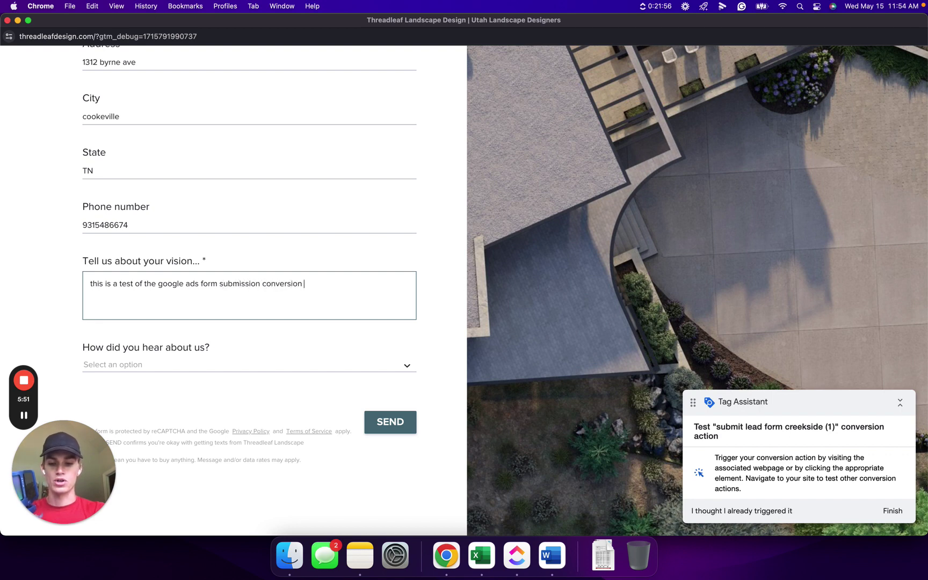
{"action": "type", "text": "tracking"}
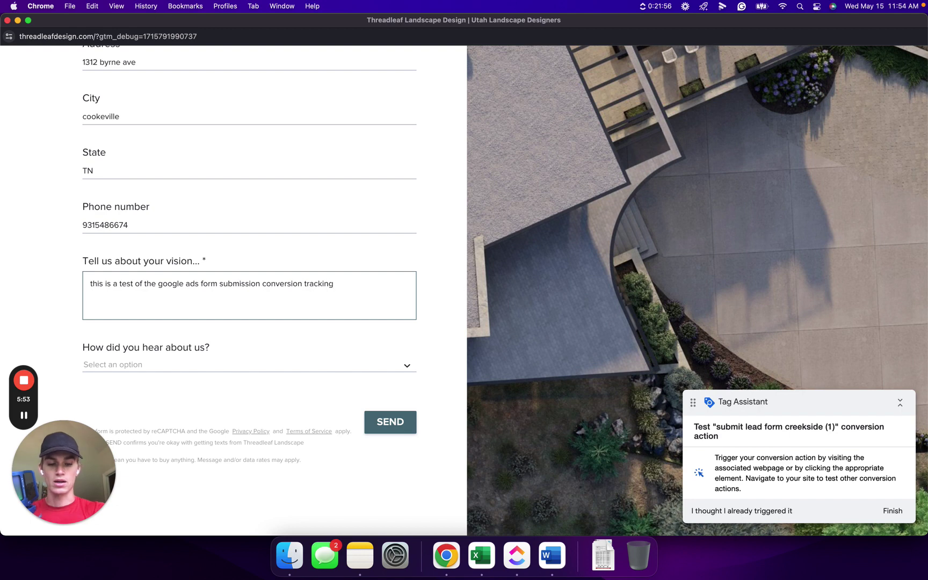
{"action": "type", "text": ". pleas"}
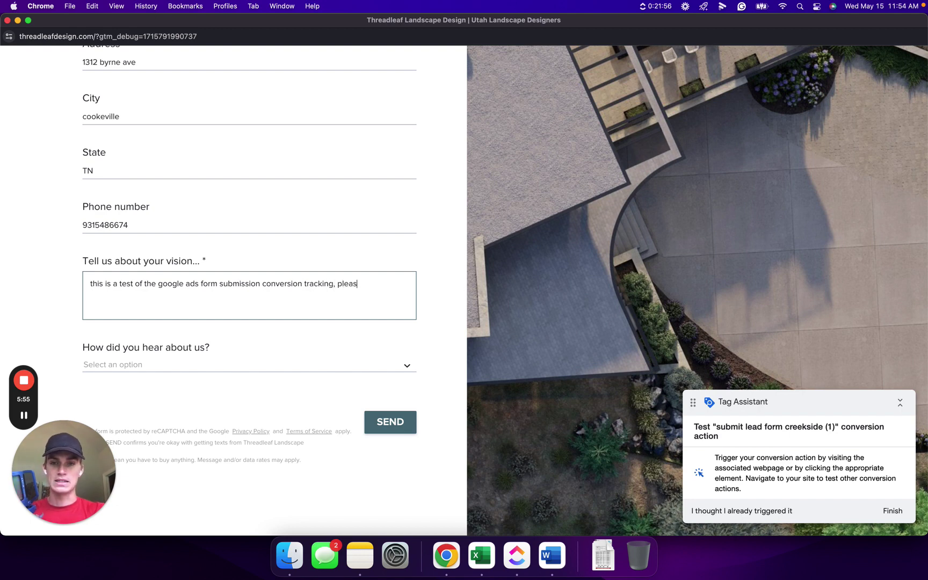
{"action": "type", "text": "e ignore"}
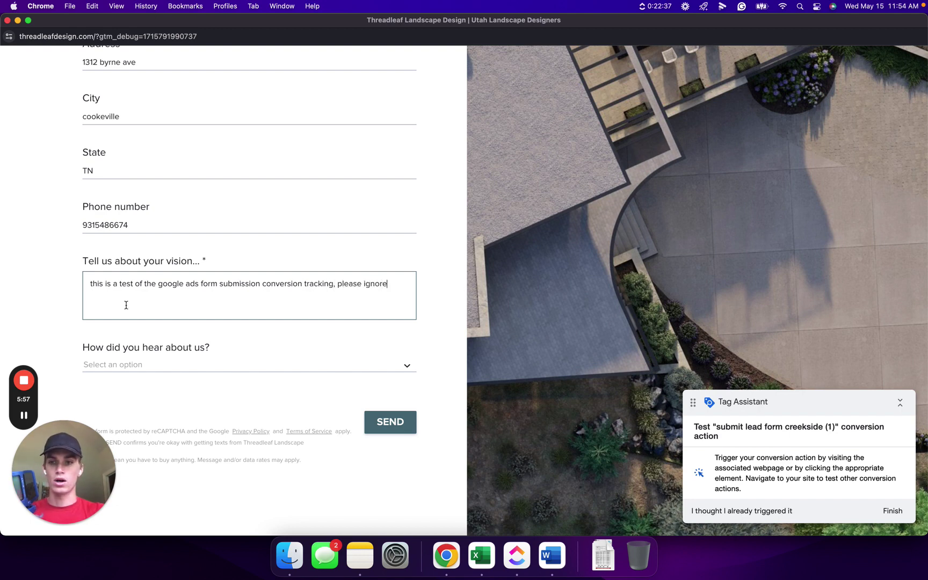
Choose Other as the referral source and submit the consultation form
{"action": "left_click", "coordinate": [334, 367]}
{"action": "scroll", "coordinate": [135, 311], "scroll_direction": "down", "scroll_amount": 1}
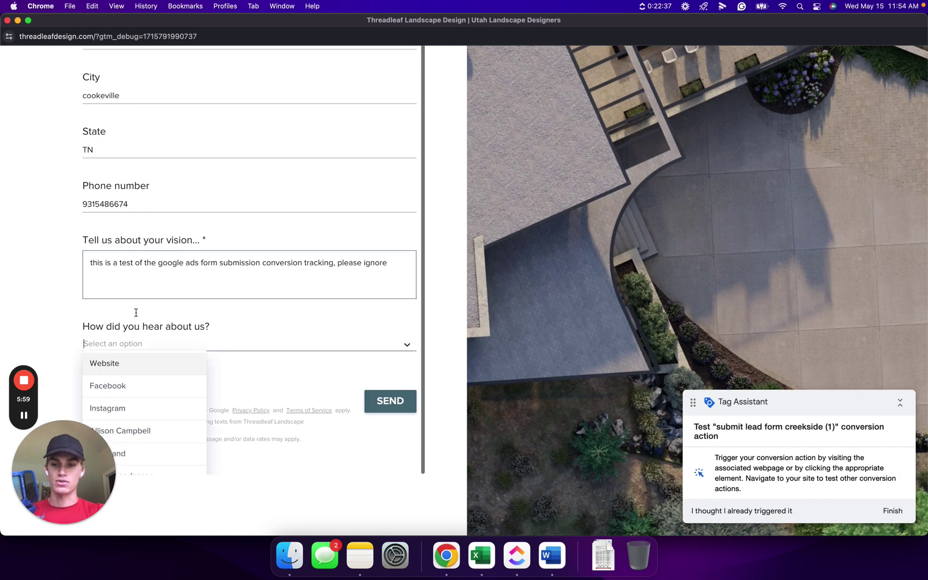
{"action": "left_click_drag", "start_coordinate": [59, 451], "coordinate": [260, 447]}
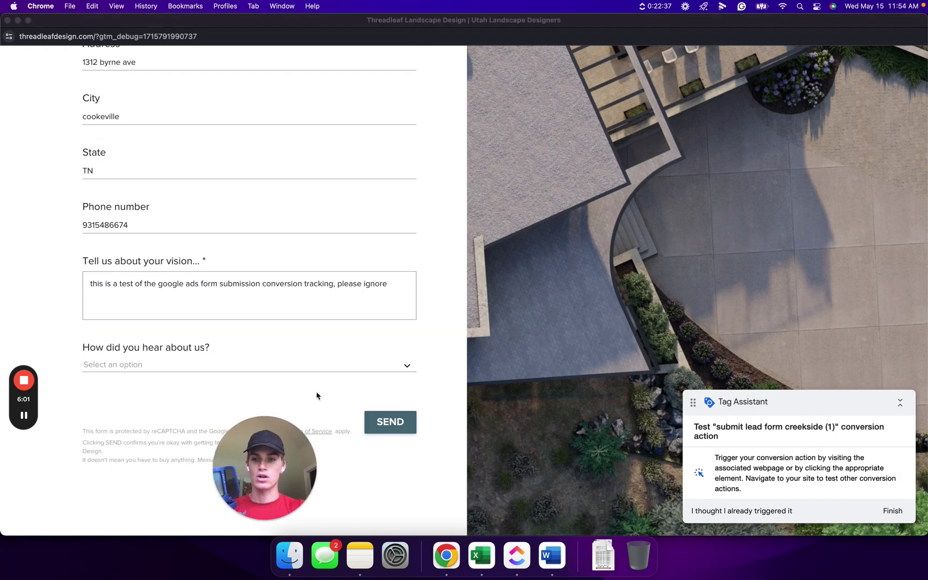
{"action": "left_click", "coordinate": [376, 368]}
{"action": "left_click", "coordinate": [404, 369]}
{"action": "scroll", "coordinate": [139, 429], "scroll_direction": "down", "scroll_amount": 5}
{"action": "left_click", "coordinate": [116, 461]}
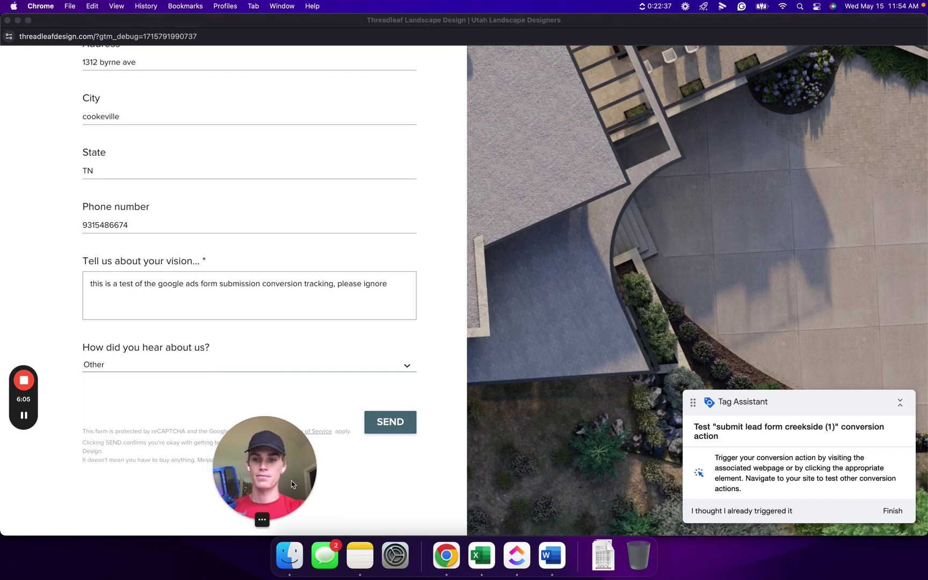
{"action": "left_click_drag", "start_coordinate": [263, 485], "coordinate": [61, 483]}
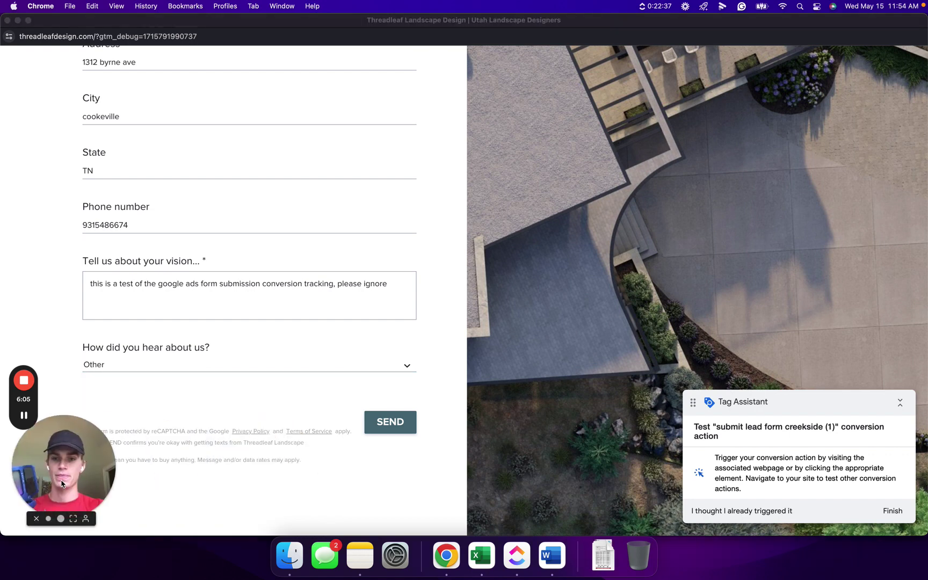
{"action": "left_click", "coordinate": [392, 424]}
{"action": "left_click", "coordinate": [393, 424]}
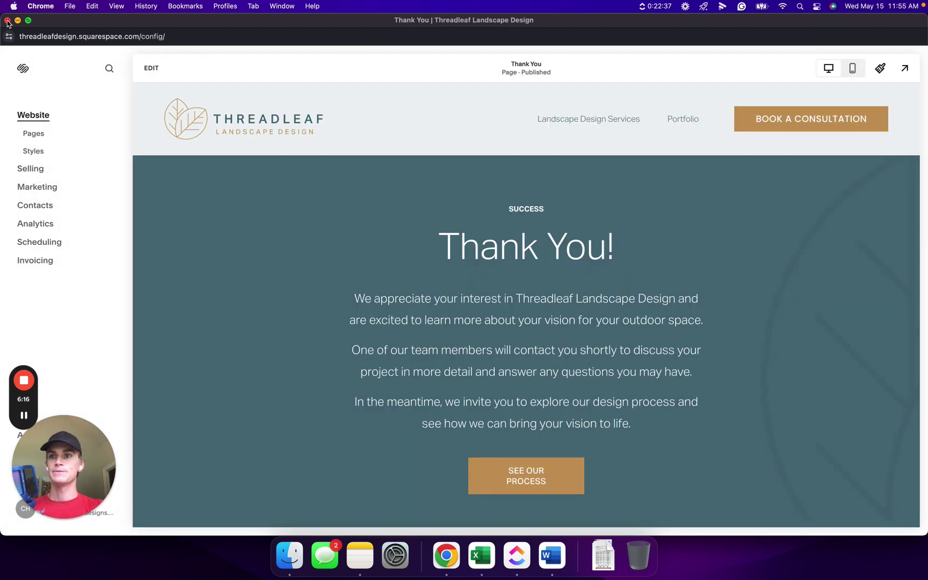
Close the site's thank-you window, dismiss Tag Assistant's connection notice, and return to Google Ads conversion actions
{"action": "left_click", "coordinate": [7, 21]}
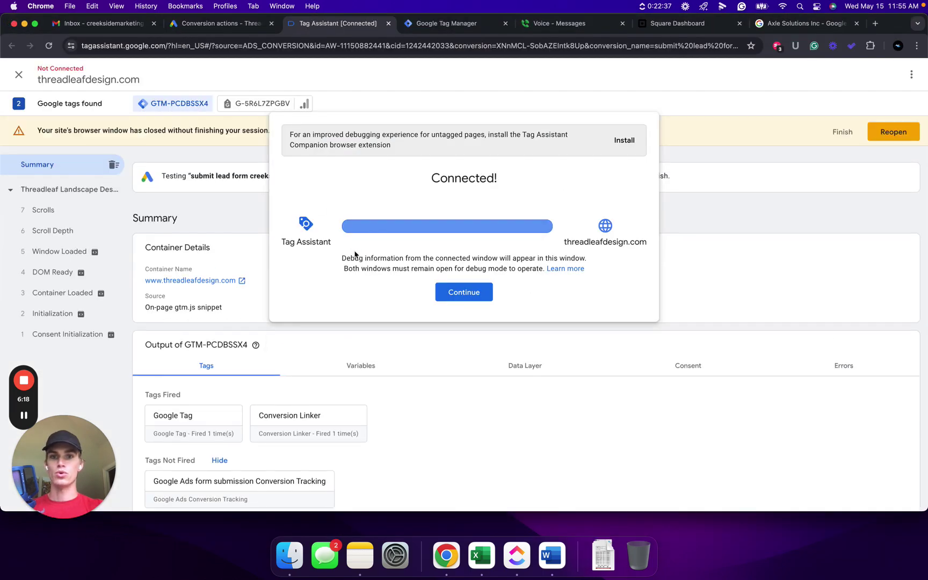
{"action": "left_click", "coordinate": [450, 293]}
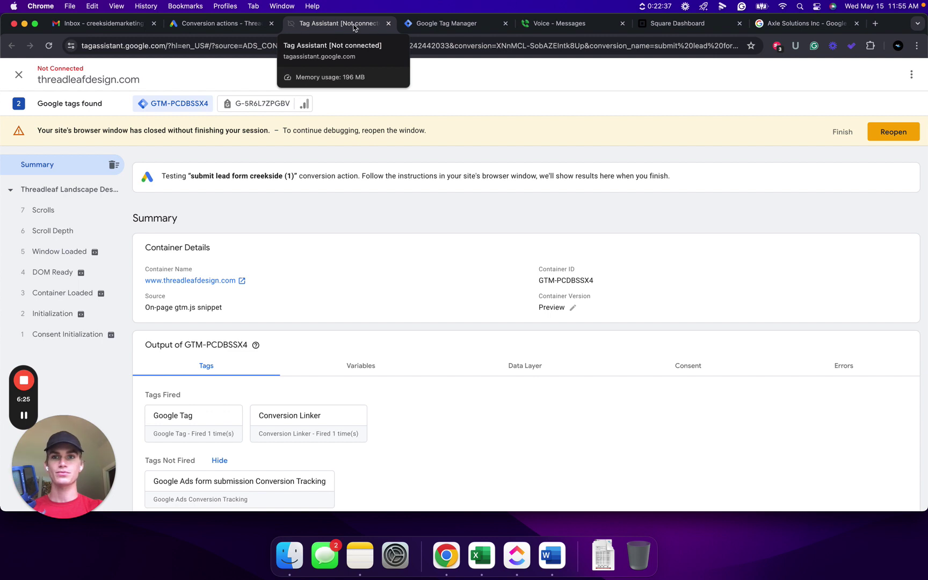
{"action": "scroll", "coordinate": [356, 391], "scroll_direction": "down", "scroll_amount": 1}
{"action": "mouse_move", "coordinate": [23, 416]}
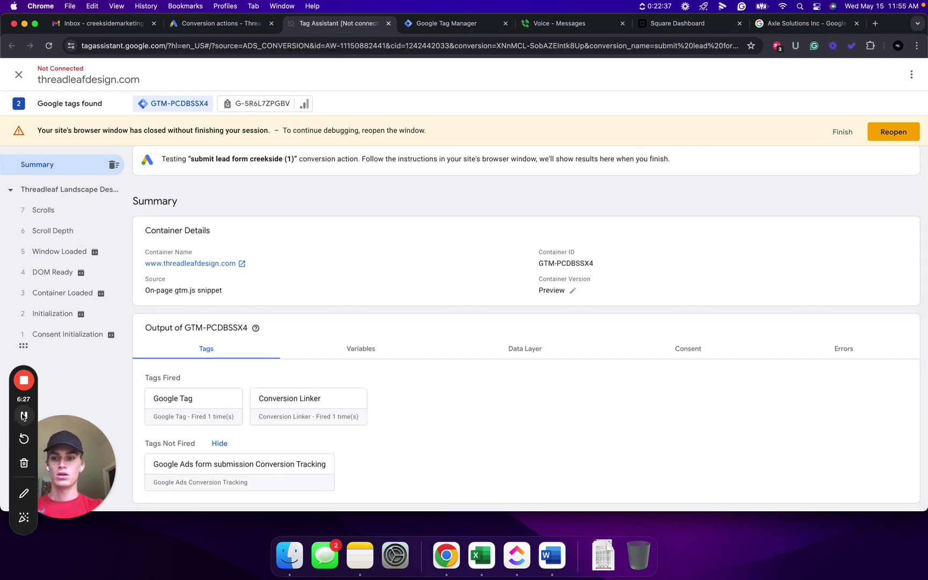
{"action": "left_click", "coordinate": [222, 24]}
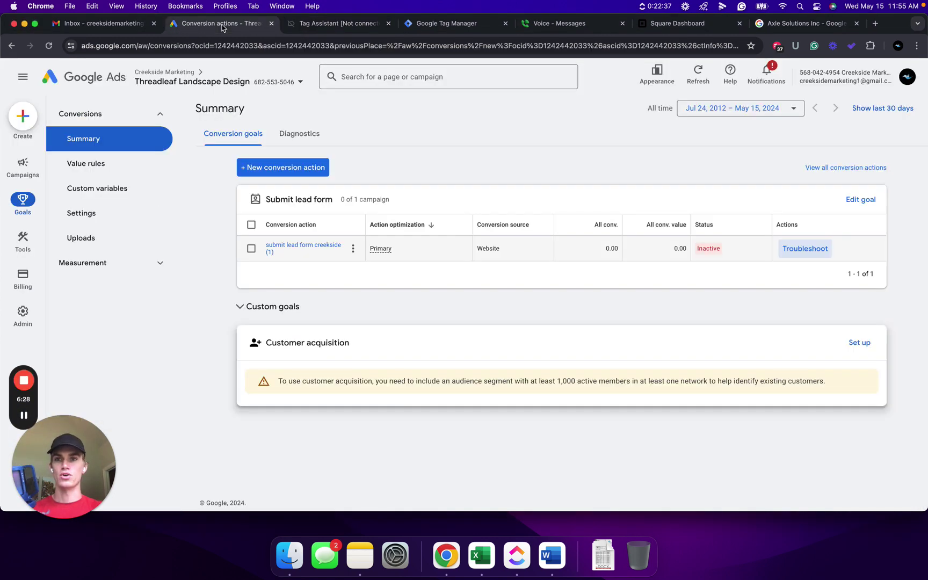
Reload the conversions summary, confirm submit lead form creekside is still Inactive, and close Tag Assistant
{"action": "left_click", "coordinate": [48, 45]}
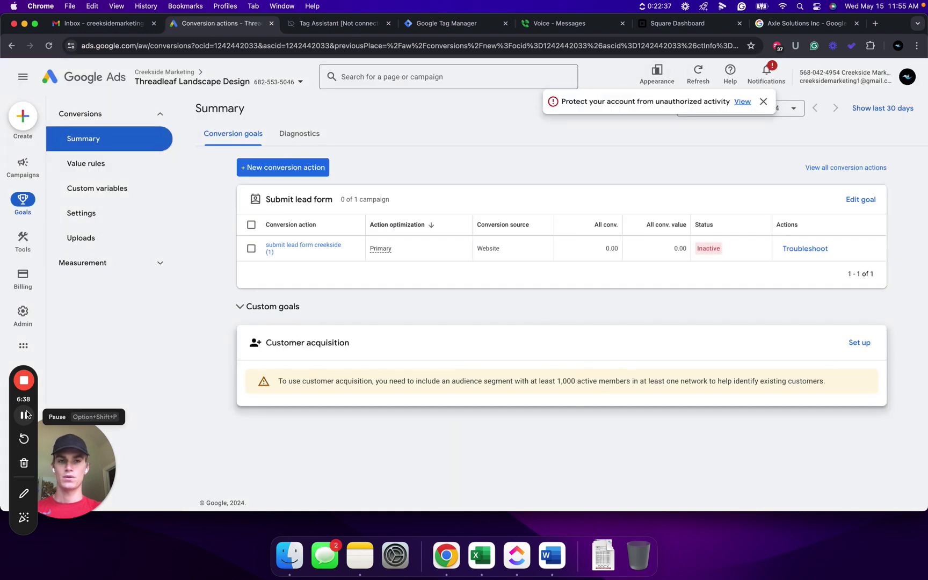
{"action": "left_click", "coordinate": [24, 414]}
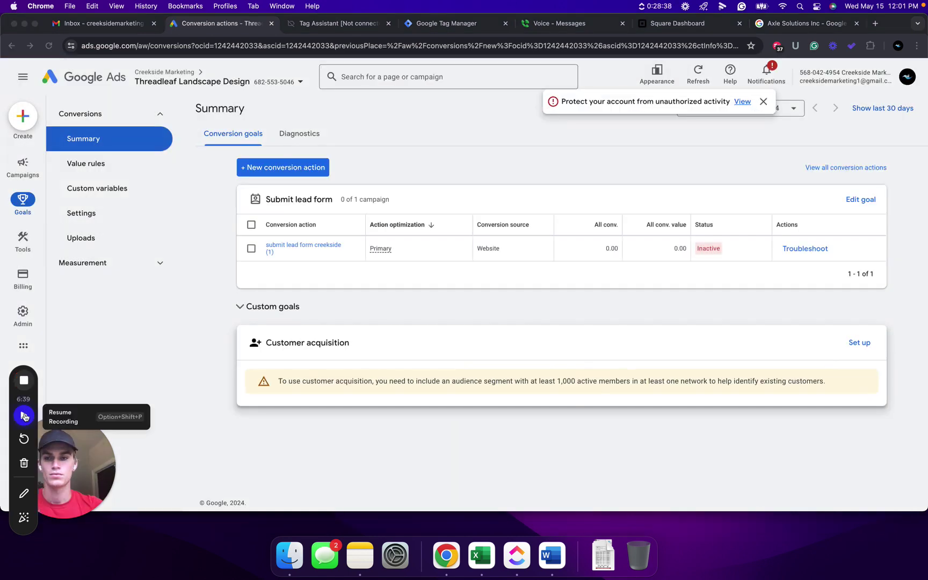
{"action": "left_click", "coordinate": [23, 415]}
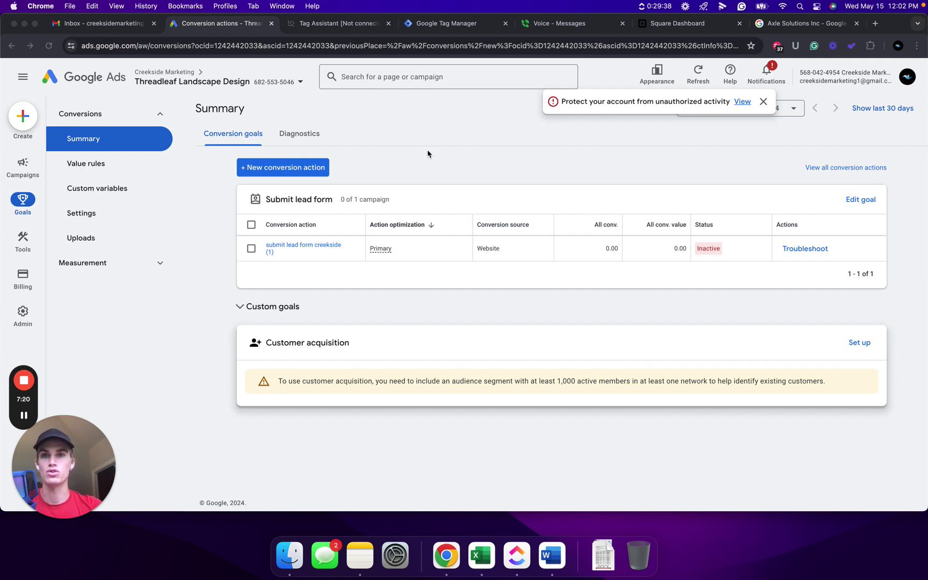
{"action": "left_click", "coordinate": [388, 23]}
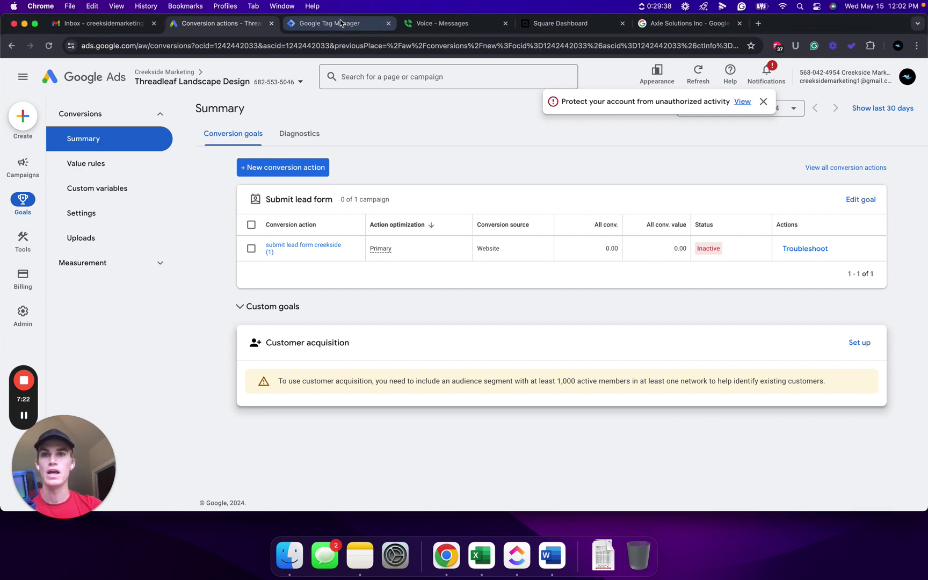
In Tag Manager's Tags list, edit the conversion tag's Form Submission trigger and bring up the trigger types
{"action": "left_click", "coordinate": [346, 23]}
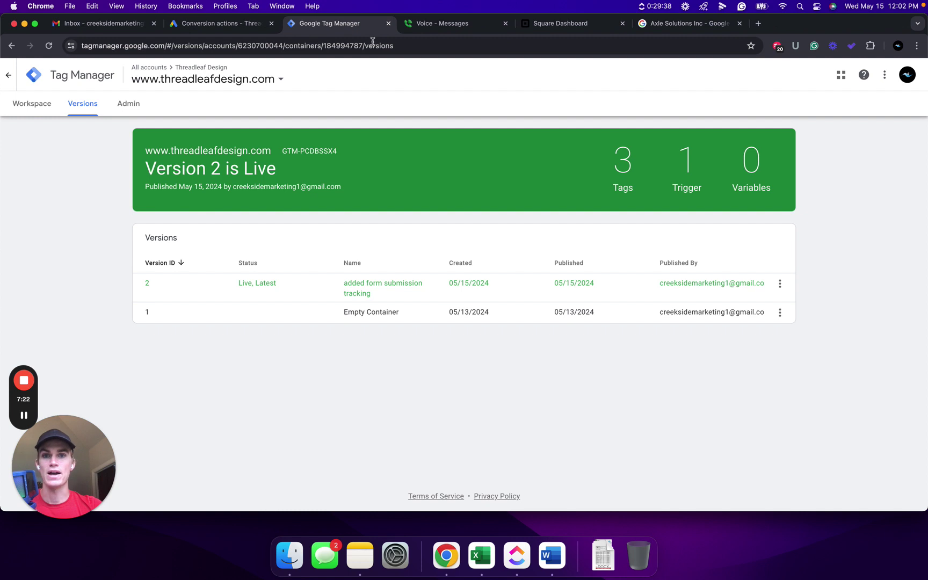
{"action": "left_click", "coordinate": [29, 105]}
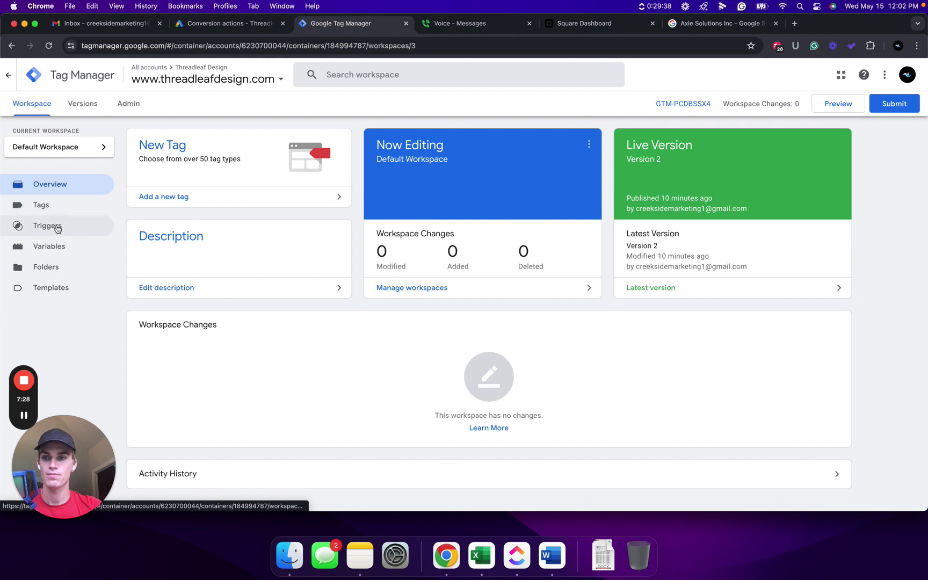
{"action": "left_click", "coordinate": [54, 207]}
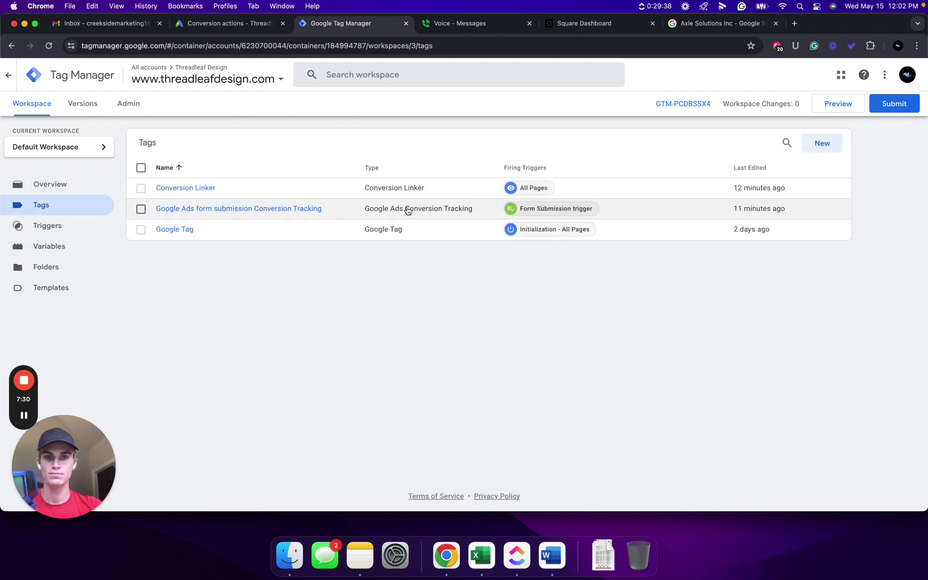
{"action": "left_click", "coordinate": [537, 208]}
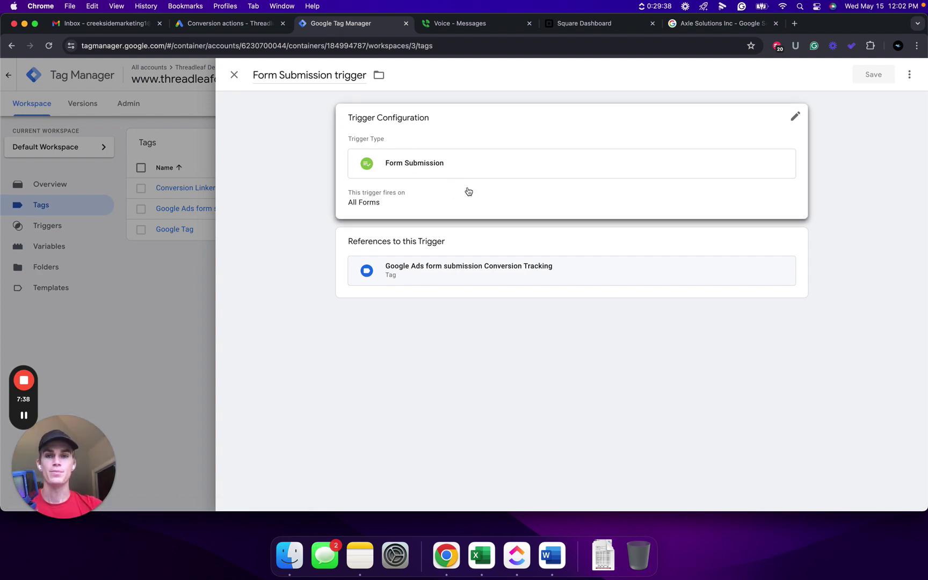
{"action": "left_click", "coordinate": [513, 188]}
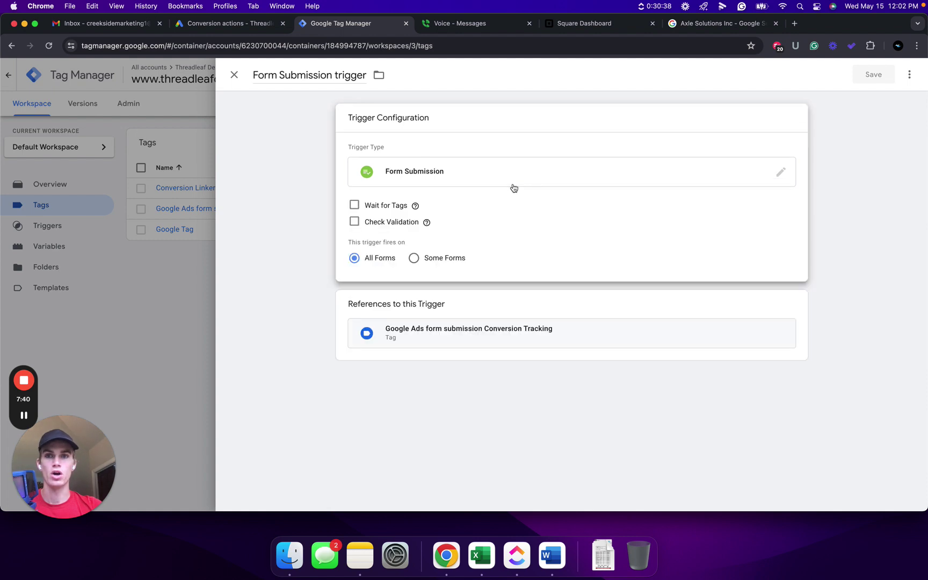
{"action": "left_click", "coordinate": [522, 178]}
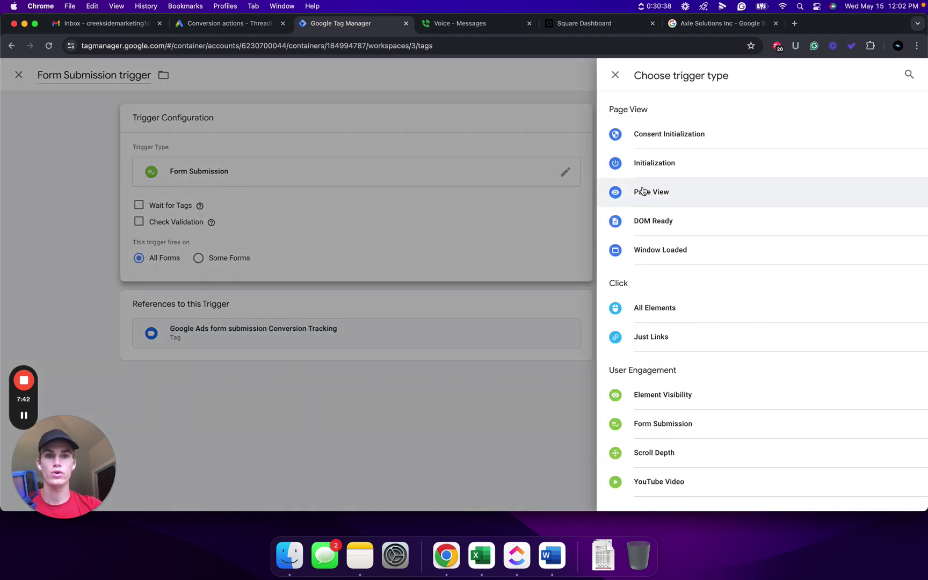
{"action": "scroll", "coordinate": [669, 216], "scroll_direction": "down", "scroll_amount": 2}
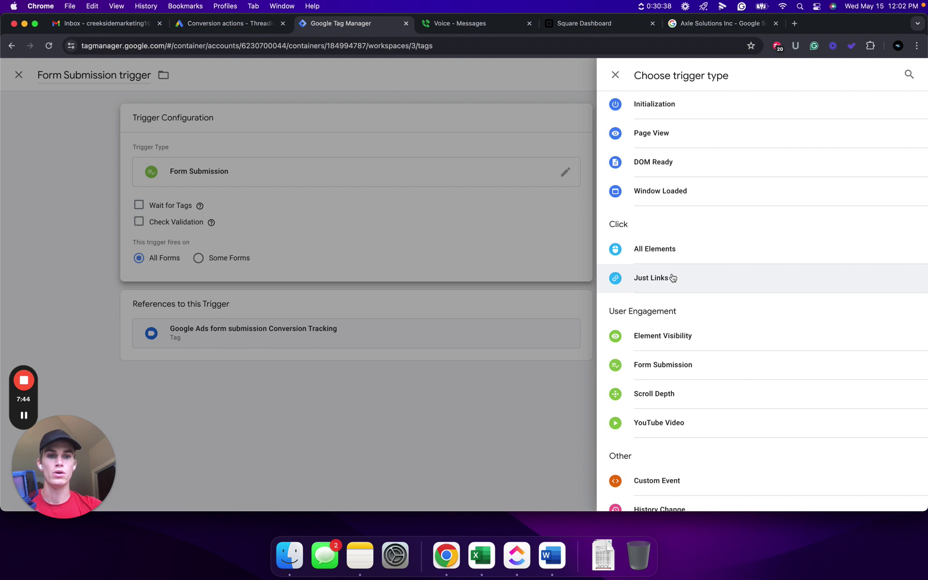
{"action": "scroll", "coordinate": [673, 278], "scroll_direction": "down", "scroll_amount": 1}
{"action": "left_click", "coordinate": [24, 415]}
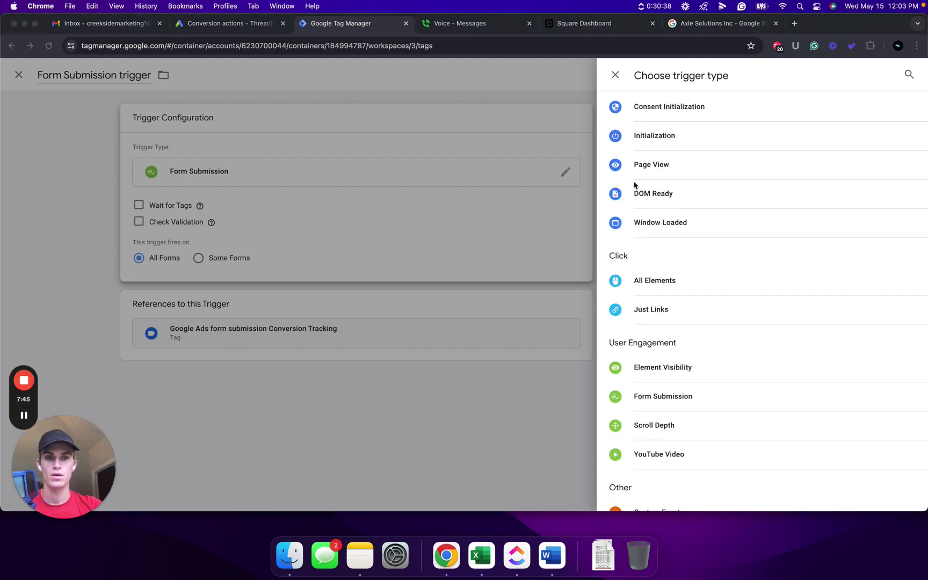
Make the trigger a Page View firing on Some Page Views where Page URL contains 'thank-you', and save
{"action": "left_click", "coordinate": [661, 165]}
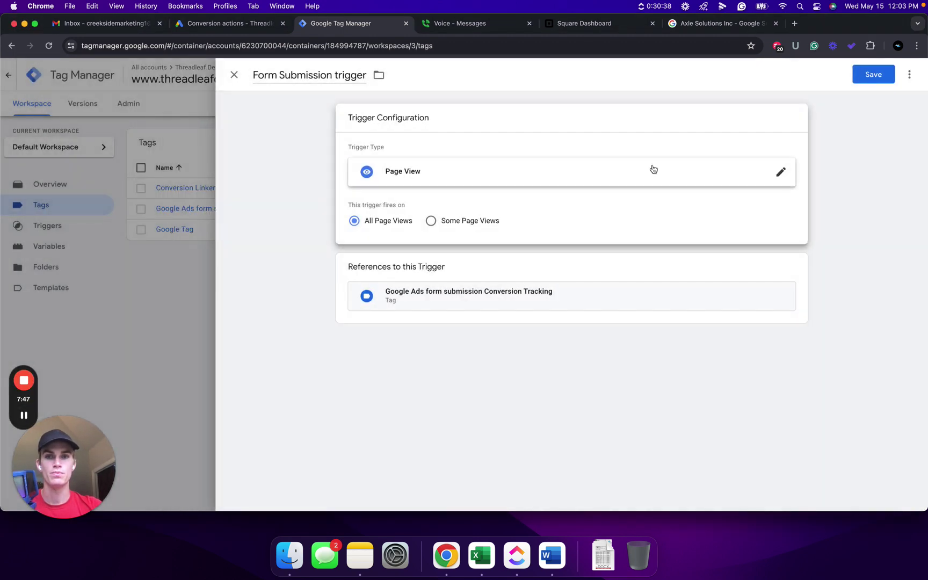
{"action": "left_click", "coordinate": [431, 221]}
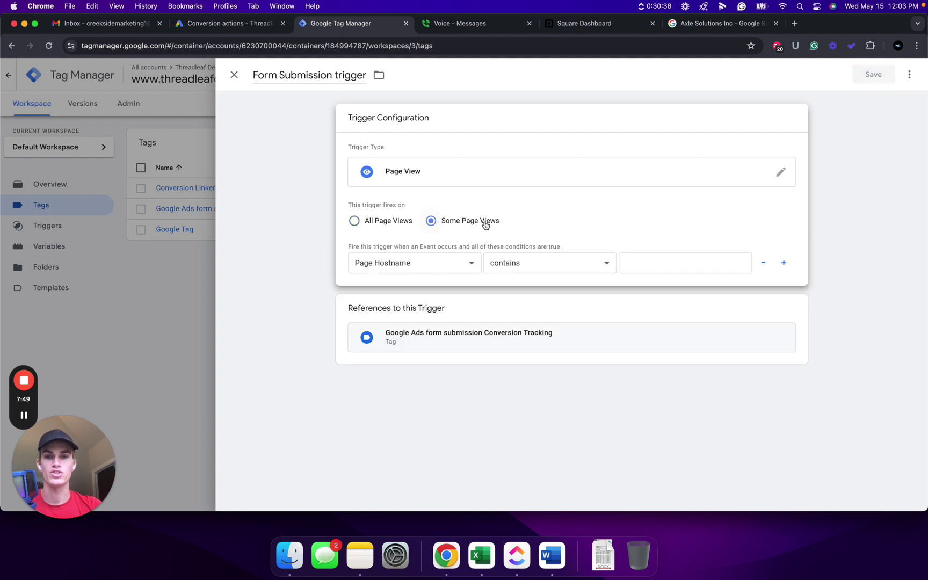
{"action": "left_click", "coordinate": [459, 263]}
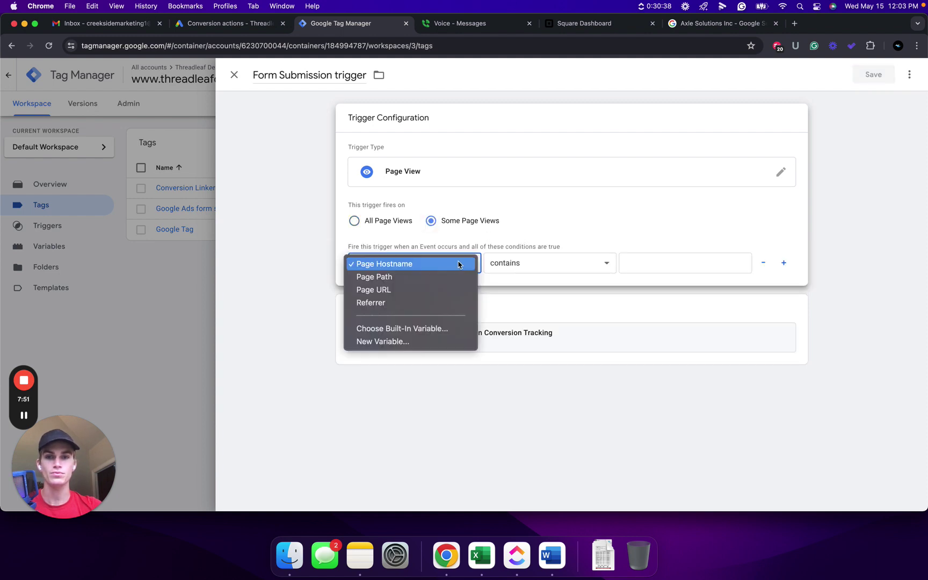
{"action": "left_click", "coordinate": [396, 291]}
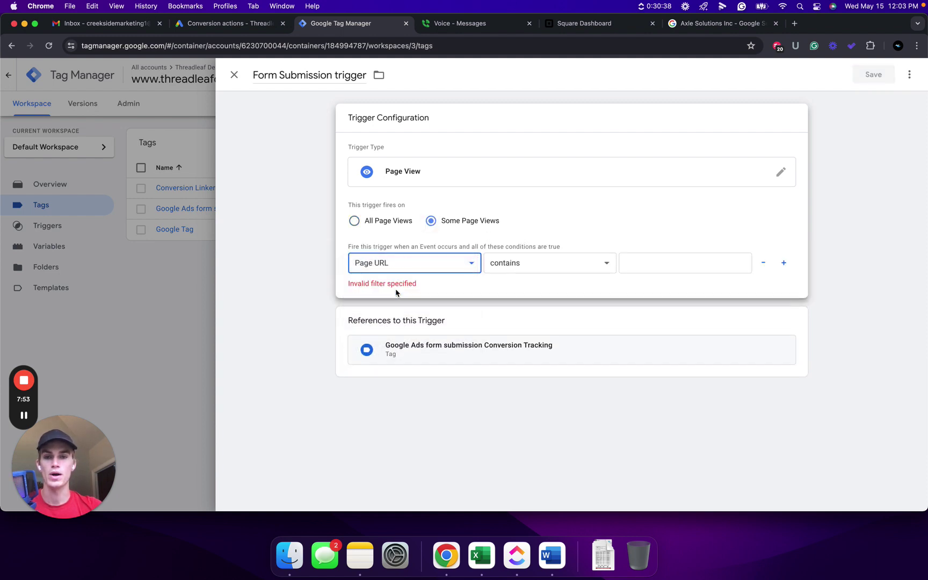
{"action": "left_click", "coordinate": [652, 265]}
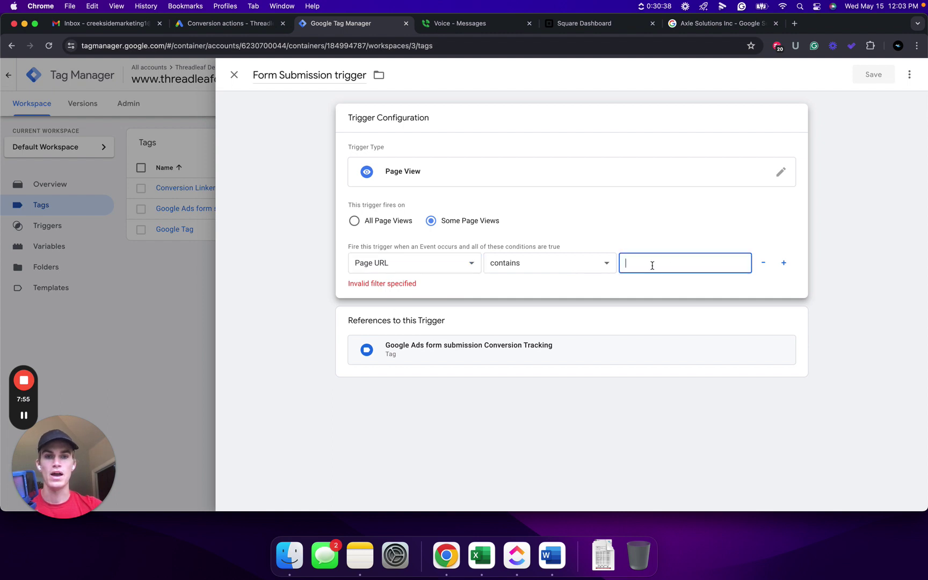
{"action": "type", "text": "than"}
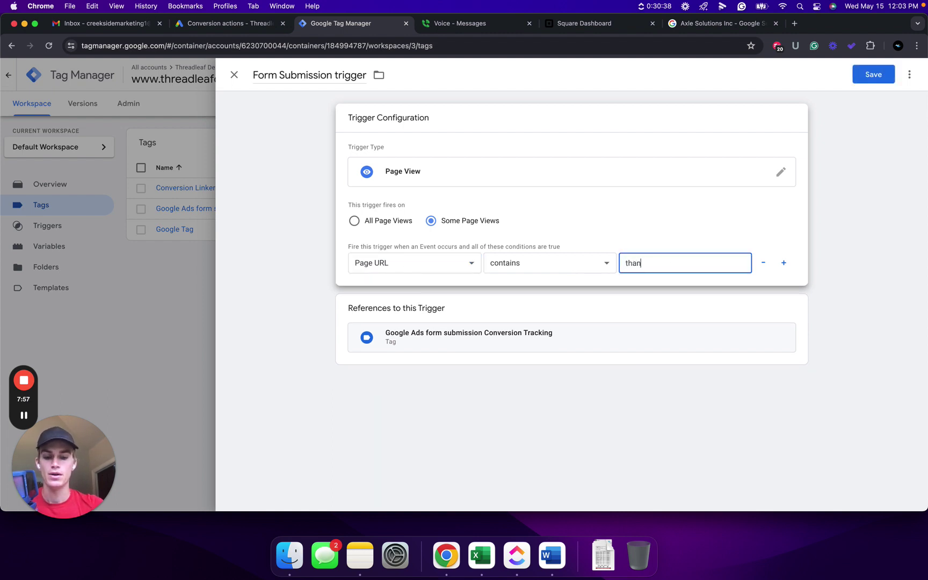
{"action": "type", "text": "k-you"}
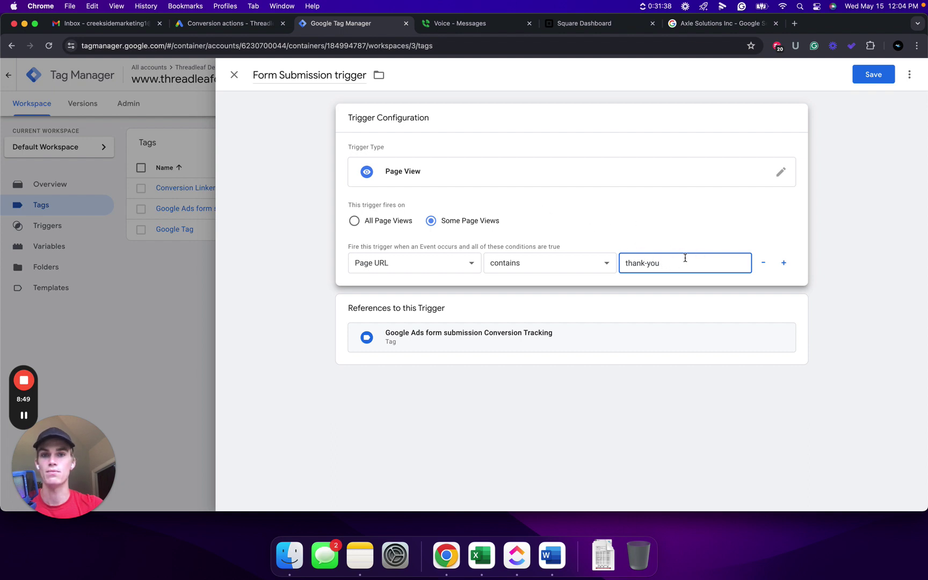
{"action": "left_click", "coordinate": [874, 75]}
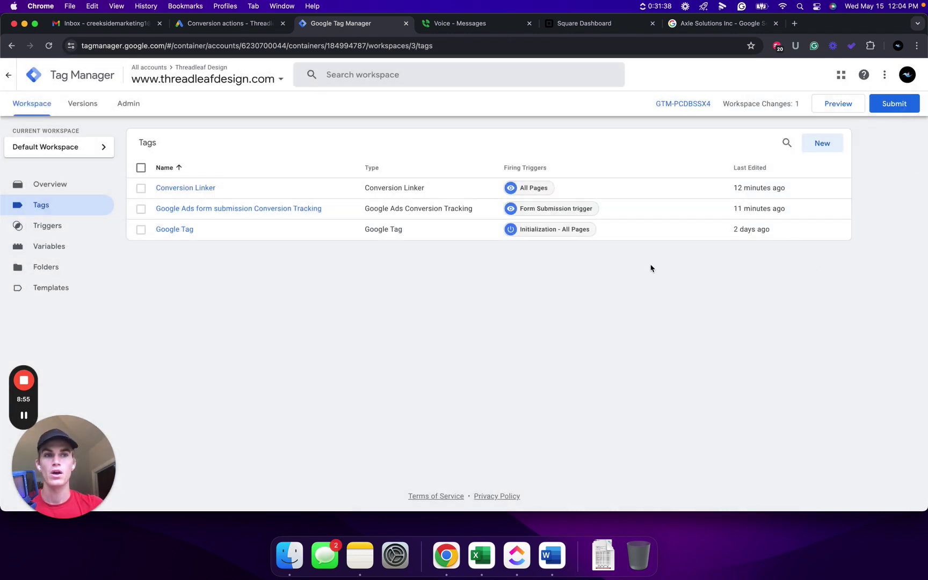
Publish Version 3 named 'form submission trigger change' with the description 'changed'
{"action": "left_click", "coordinate": [892, 105]}
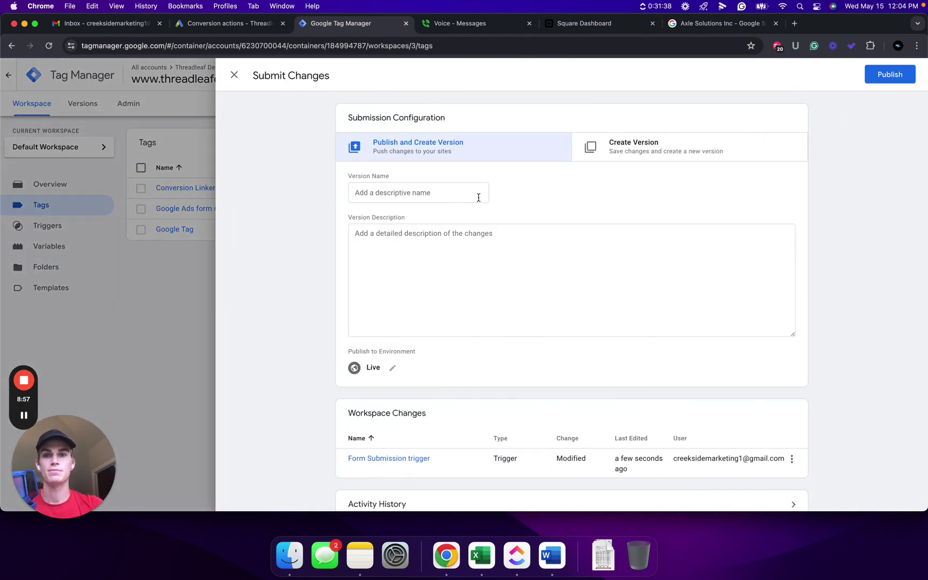
{"action": "left_click", "coordinate": [432, 195]}
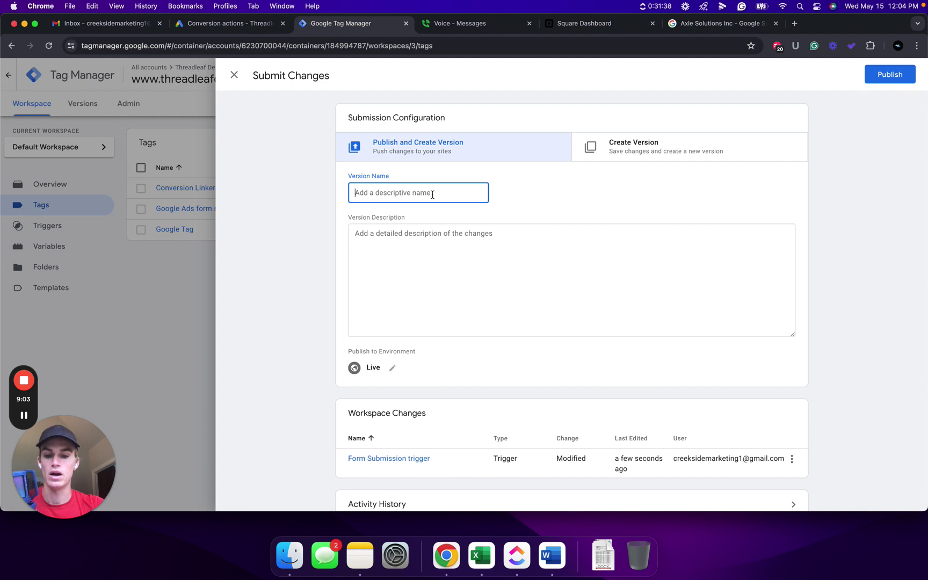
{"action": "type", "text": "form submissio"}
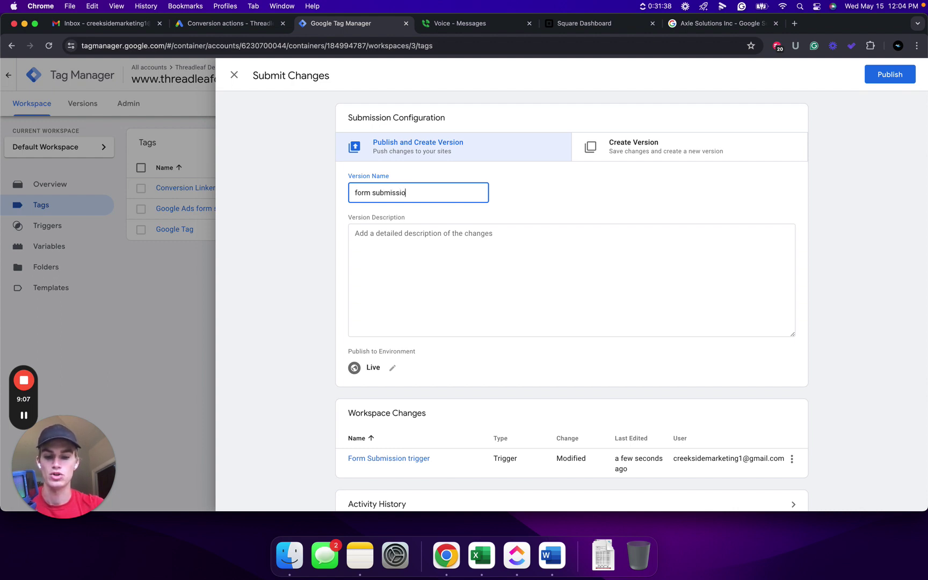
{"action": "type", "text": "n trigger "}
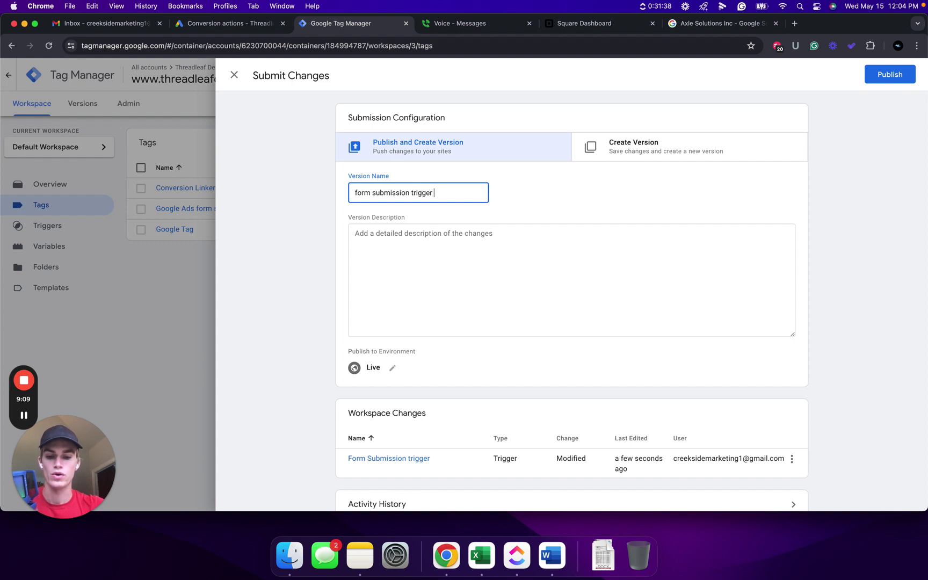
{"action": "type", "text": "change"}
{"action": "left_click", "coordinate": [404, 233]}
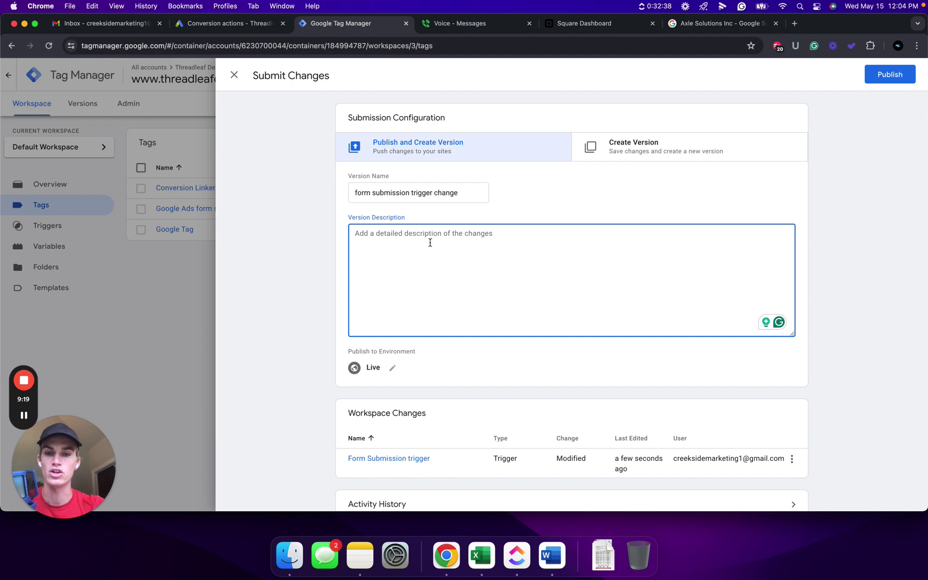
{"action": "type", "text": "changed trigger from form submission to thank-you page view"}
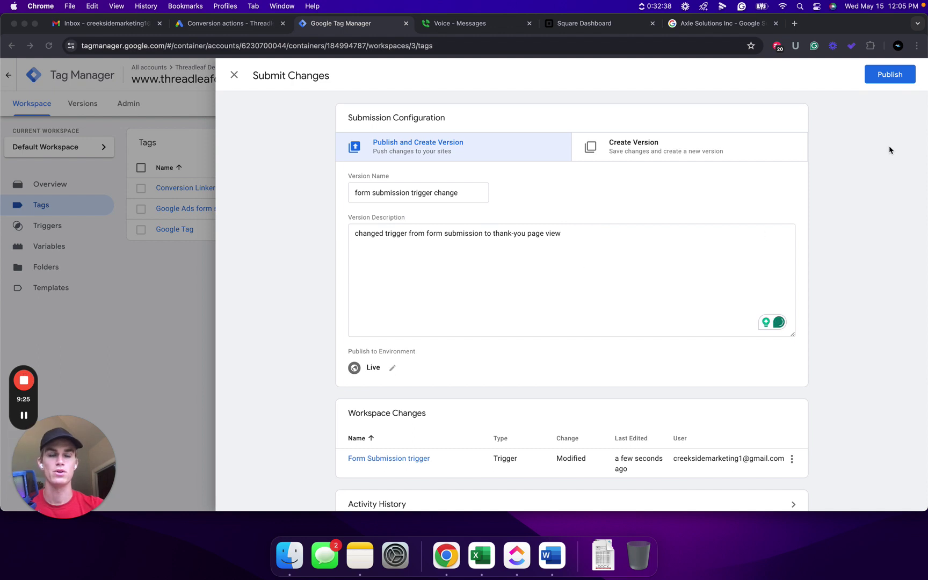
{"action": "left_click", "coordinate": [894, 75]}
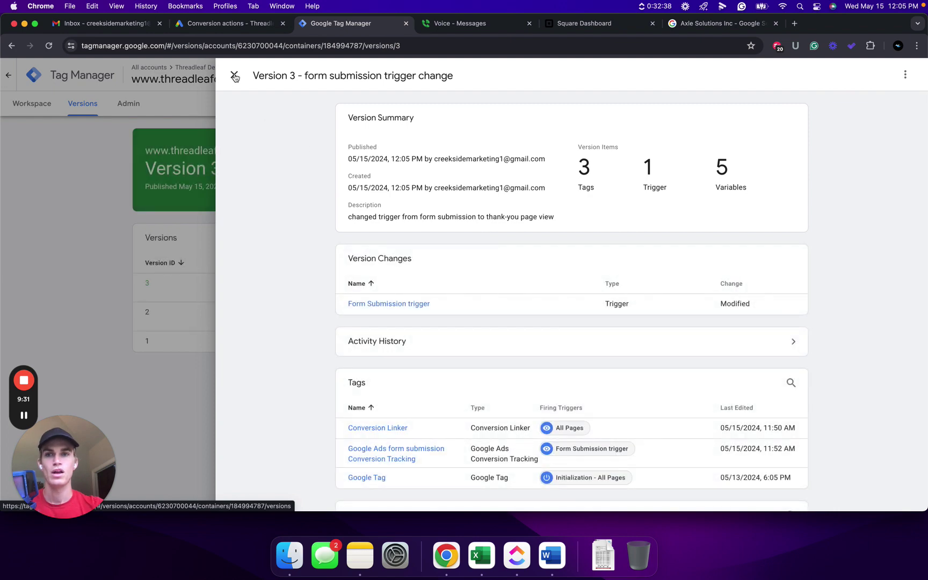
{"action": "left_click", "coordinate": [234, 75]}
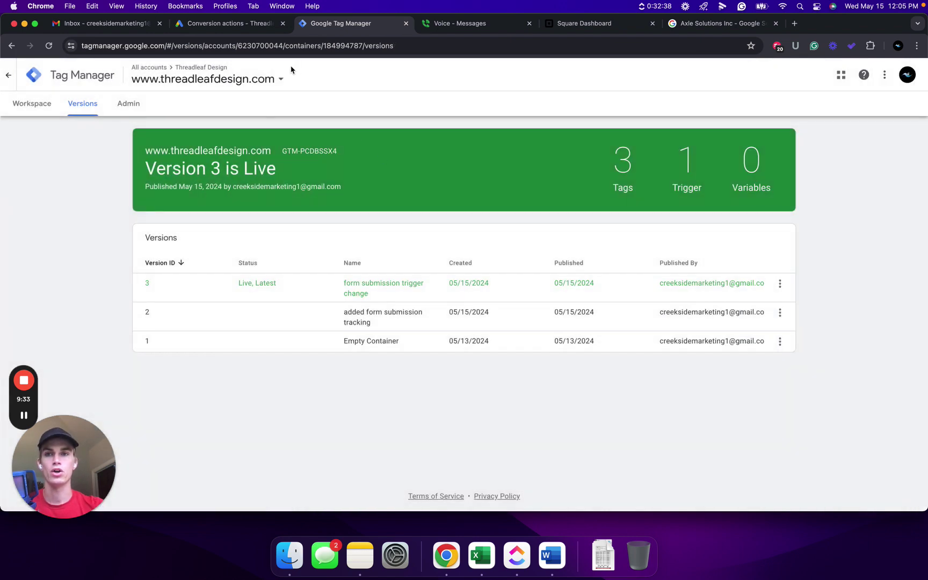
In Google Ads, troubleshoot the inactive conversion action and launch Tag Assistant
{"action": "left_click", "coordinate": [241, 27]}
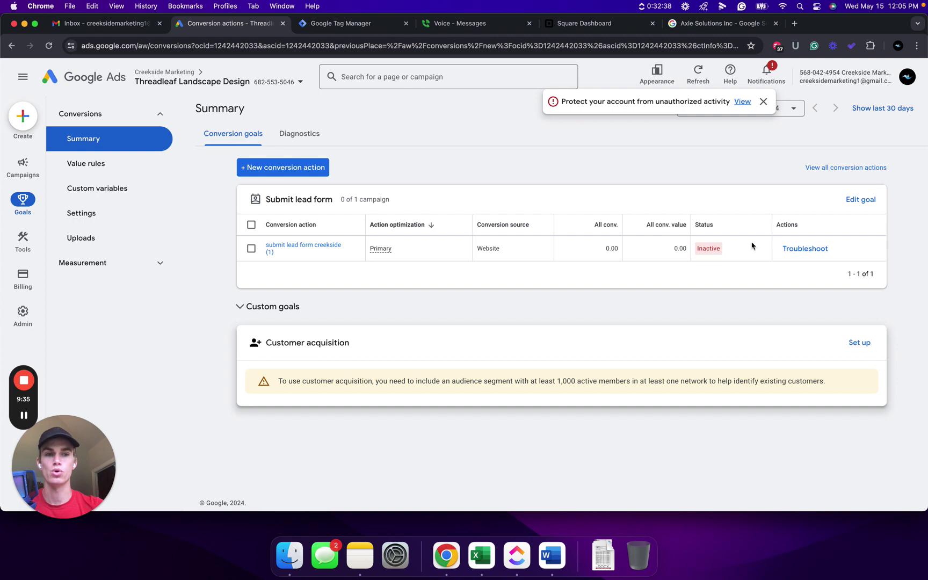
{"action": "left_click", "coordinate": [804, 249]}
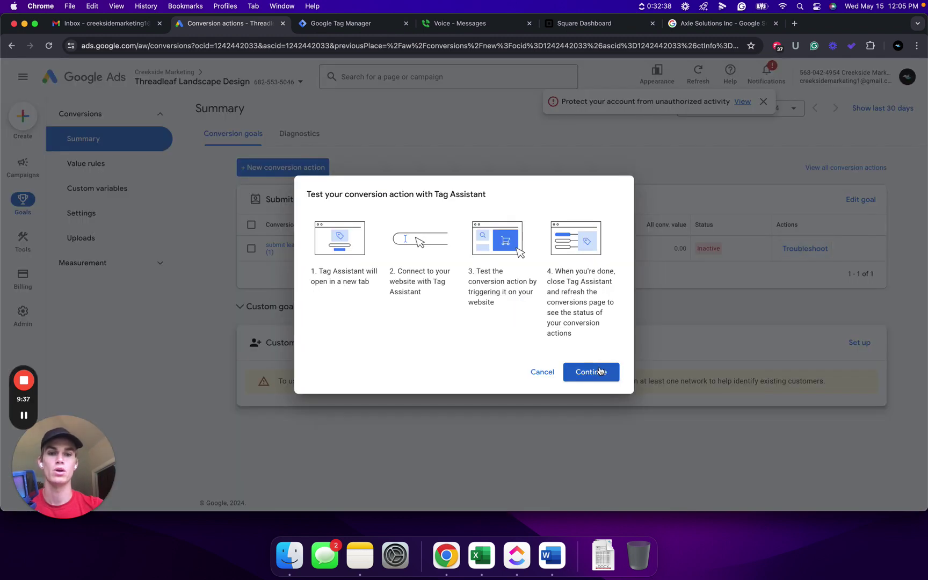
{"action": "left_click", "coordinate": [597, 372]}
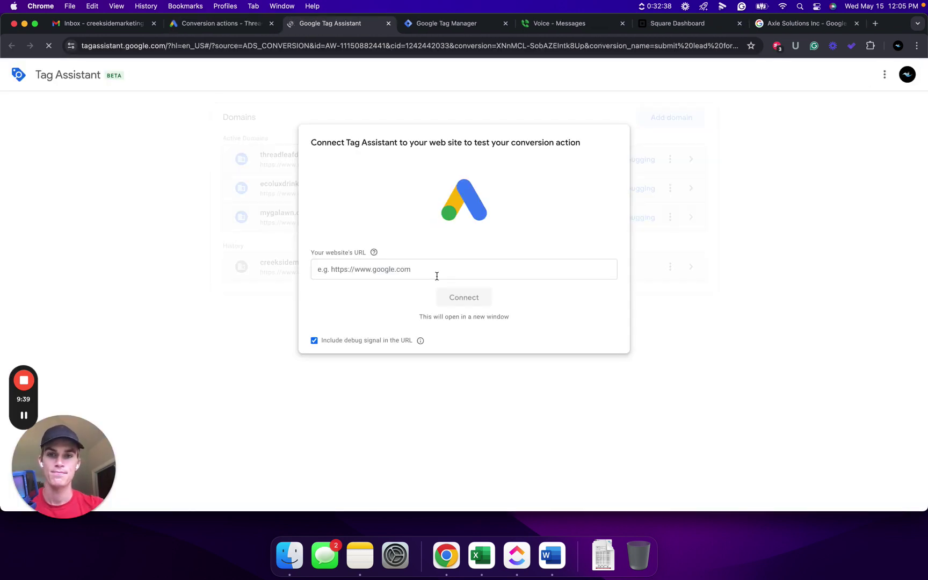
{"action": "left_click", "coordinate": [399, 268]}
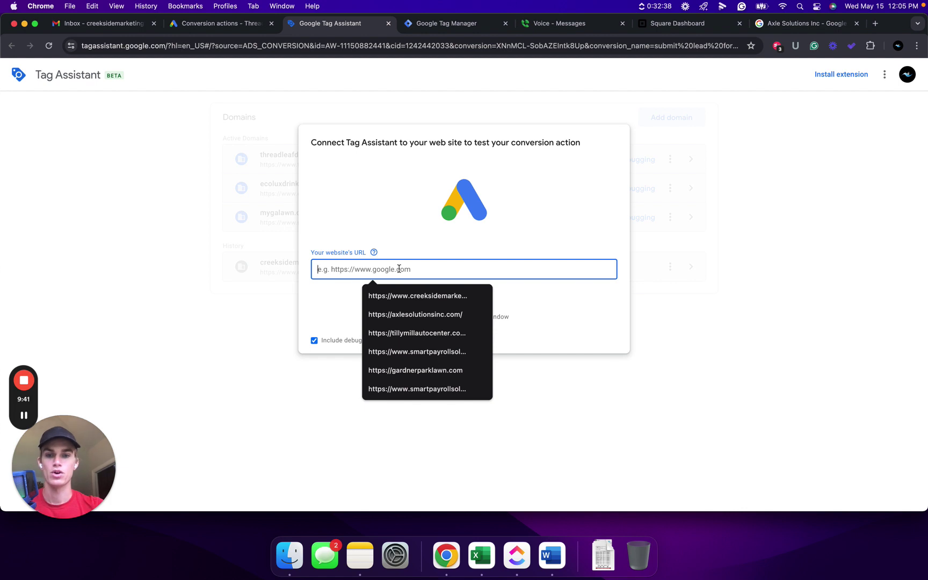
{"action": "type", "text": "www.threadleafdesign.com"}
{"action": "key", "text": "super+Left"}
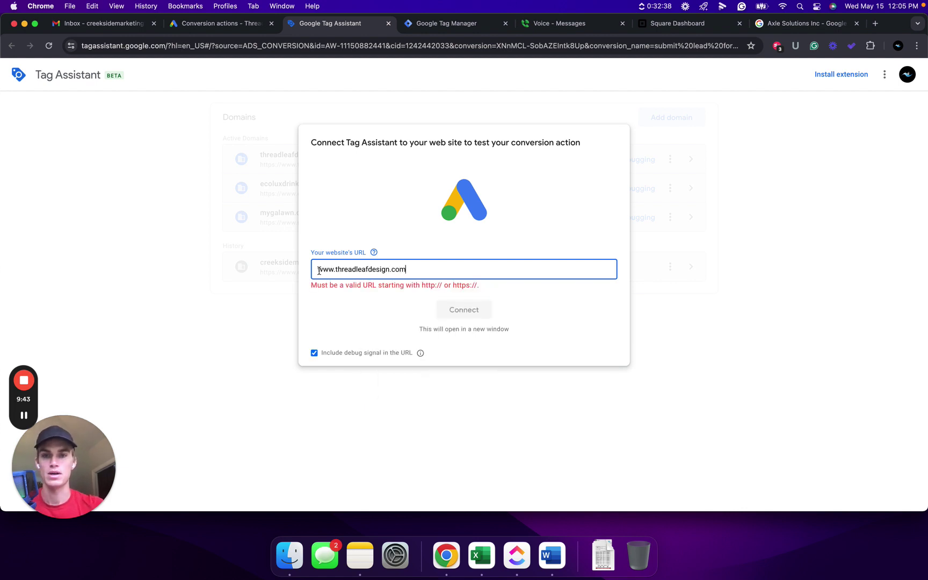
{"action": "type", "text": "https"}
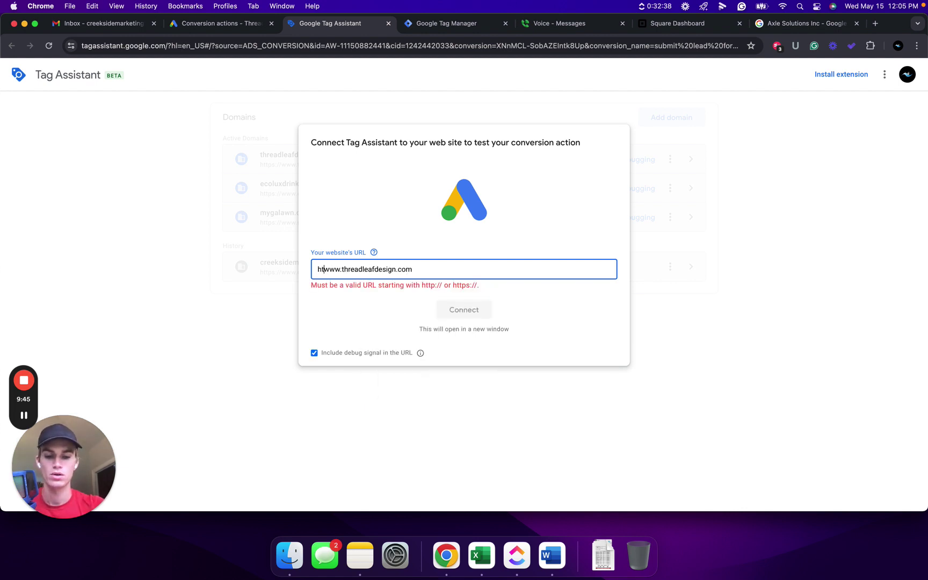
{"action": "type", "text": ":"}
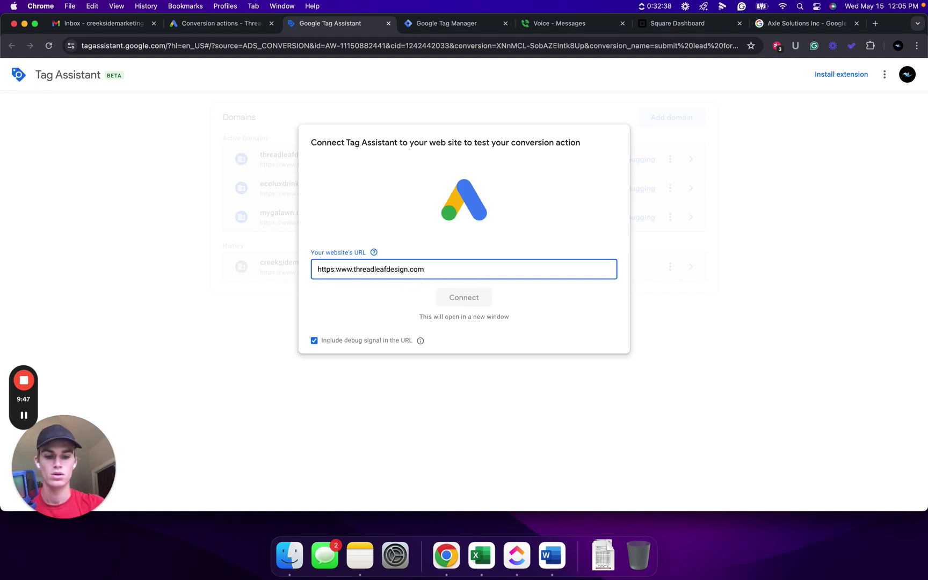
{"action": "type", "text": "//"}
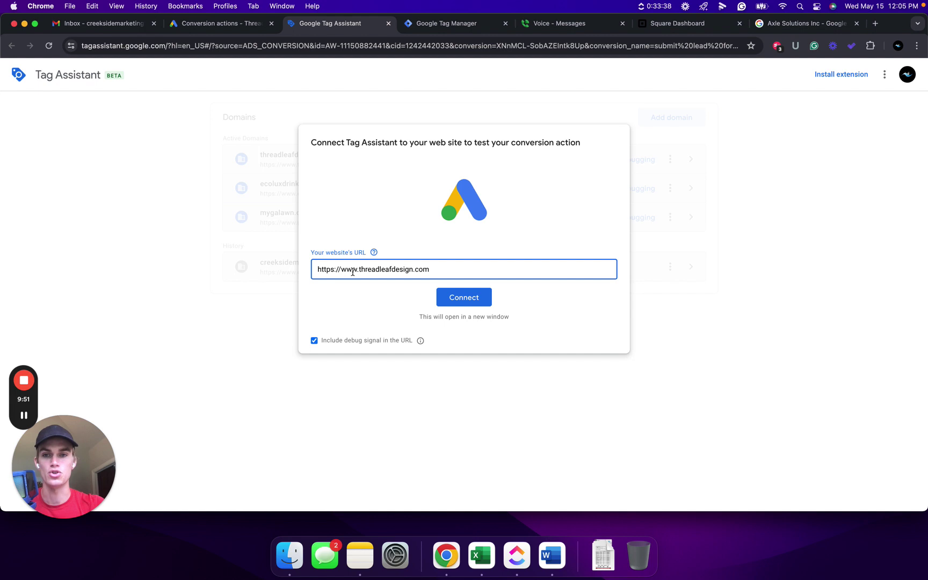
{"action": "key", "text": "BackSpace"}
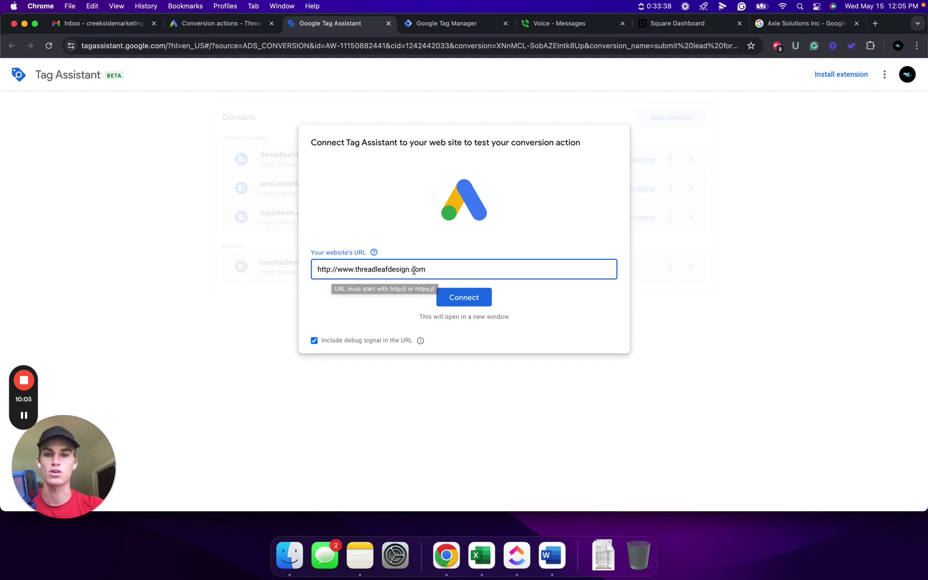
{"action": "type", "text": ":"}
{"action": "left_click", "coordinate": [468, 299]}
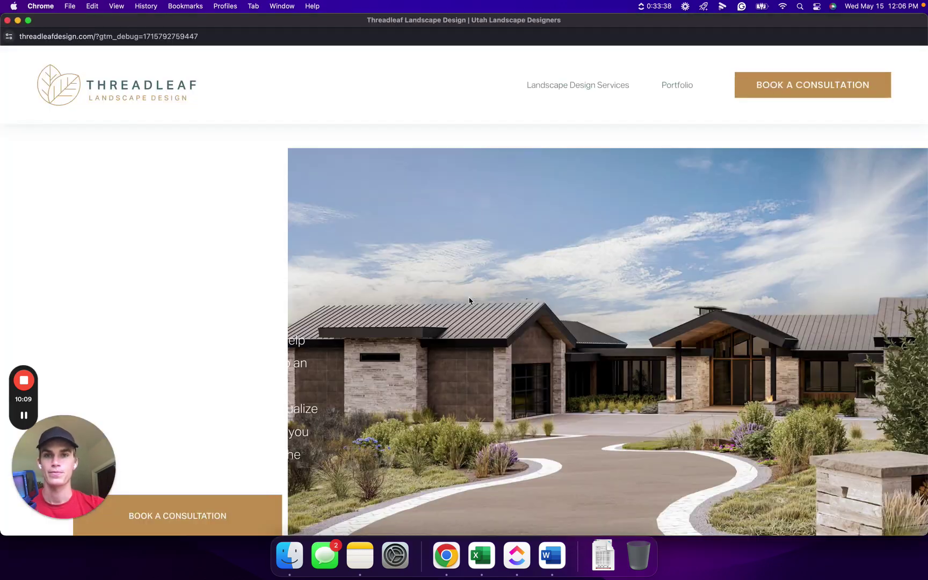
Enter a test name, email and street address in the Book a Consultation form
{"action": "scroll", "coordinate": [390, 248], "scroll_direction": "down", "scroll_amount": 20}
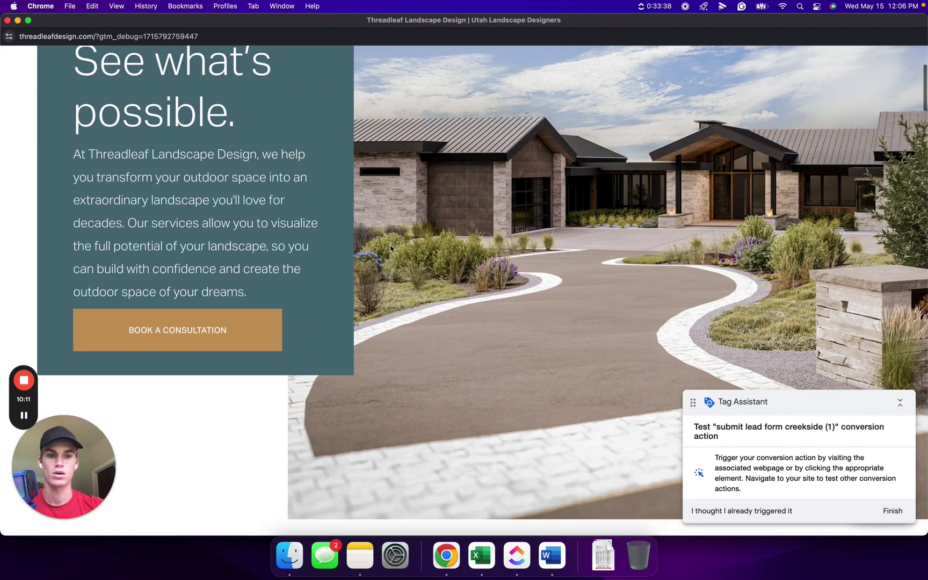
{"action": "scroll", "coordinate": [391, 246], "scroll_direction": "down", "scroll_amount": 5}
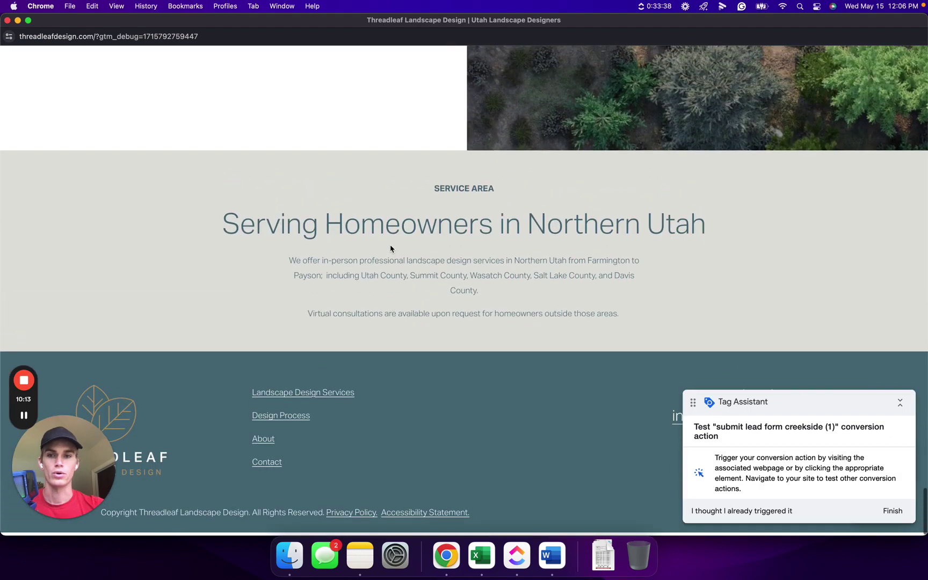
{"action": "scroll", "coordinate": [390, 247], "scroll_direction": "up", "scroll_amount": 15}
{"action": "left_click", "coordinate": [168, 279]}
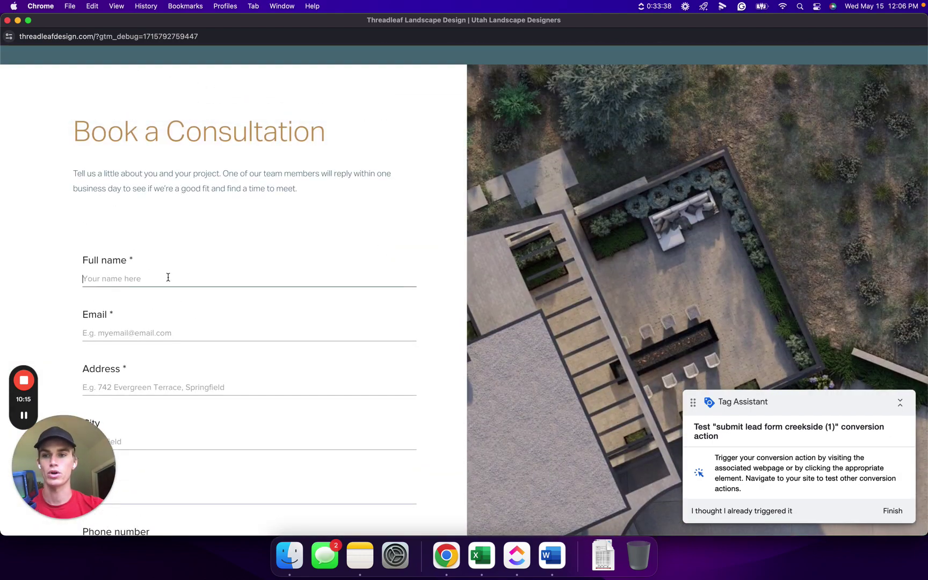
{"action": "type", "text": "test"}
{"action": "left_click", "coordinate": [160, 330]}
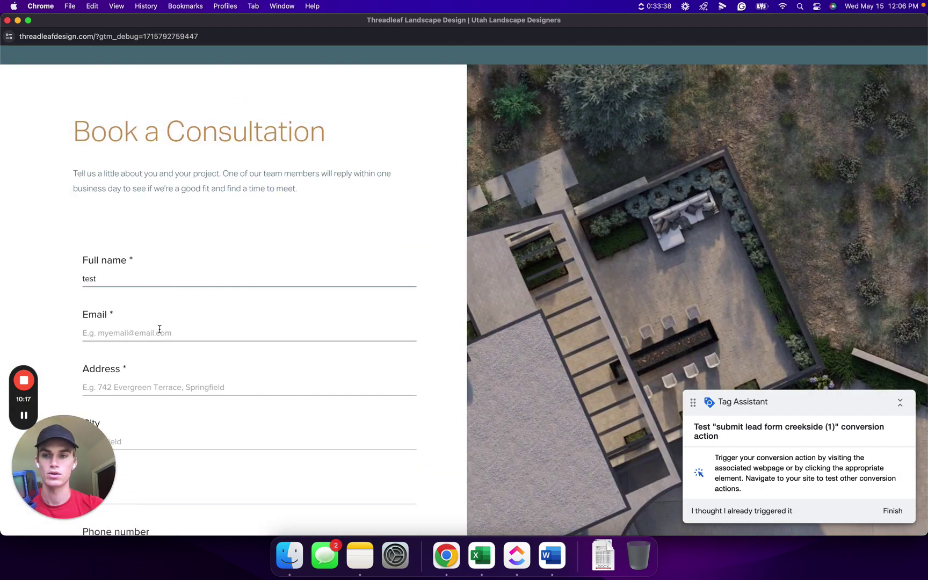
{"action": "type", "text": "test"}
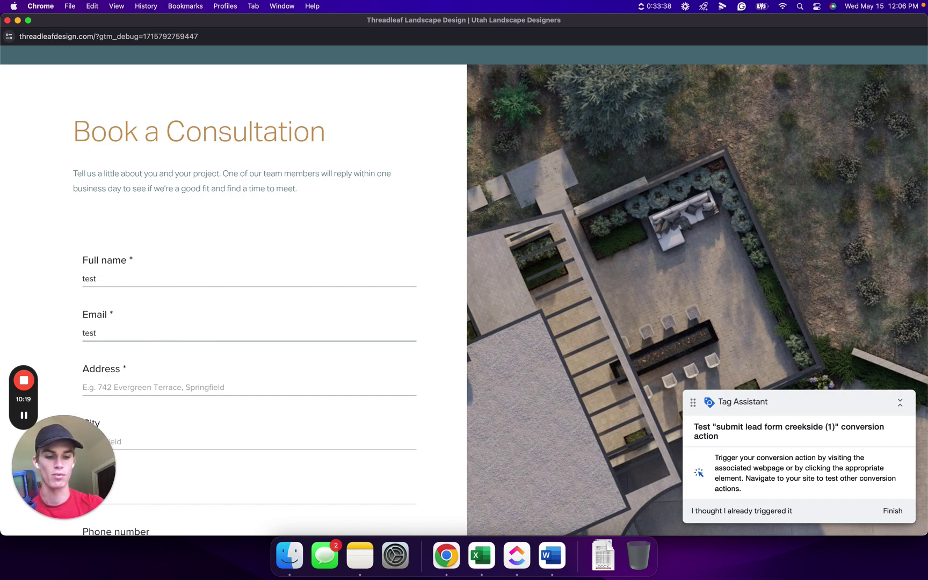
{"action": "type", "text": "@test"}
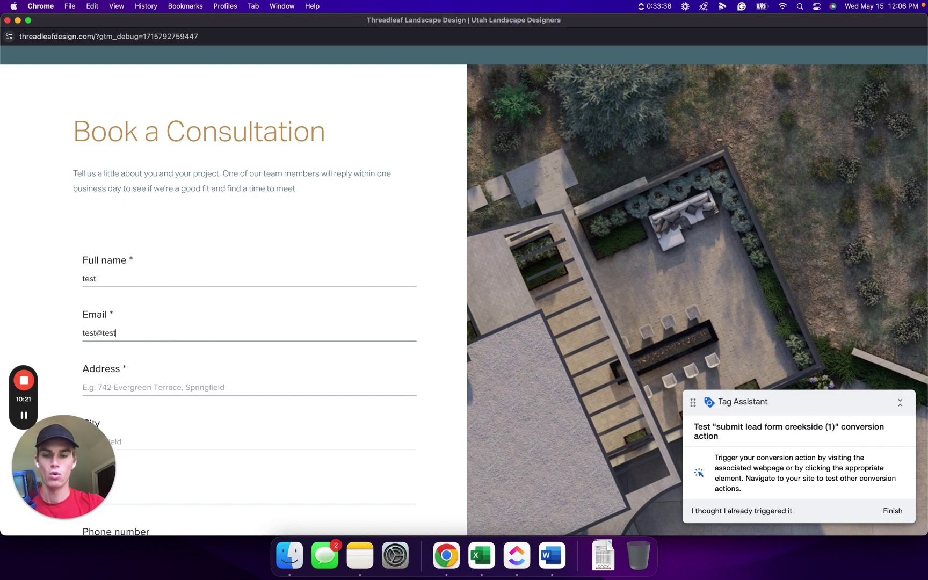
{"action": "type", "text": ".com"}
{"action": "scroll", "coordinate": [133, 324], "scroll_direction": "down", "scroll_amount": 2}
{"action": "left_click", "coordinate": [131, 296]}
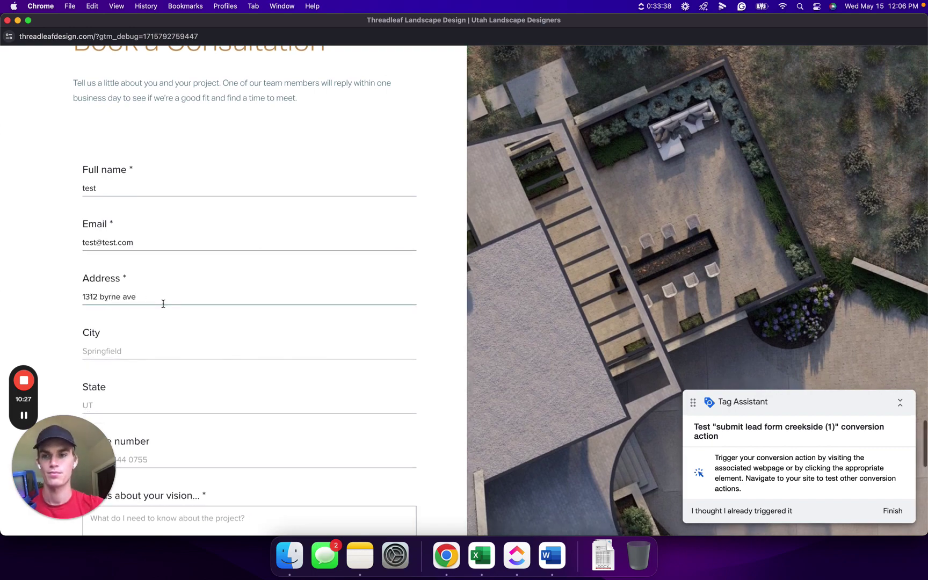
Write the vision note 'one final test, please ignore' and submit the form
{"action": "scroll", "coordinate": [163, 304], "scroll_direction": "down", "scroll_amount": 3}
{"action": "left_click", "coordinate": [158, 359]}
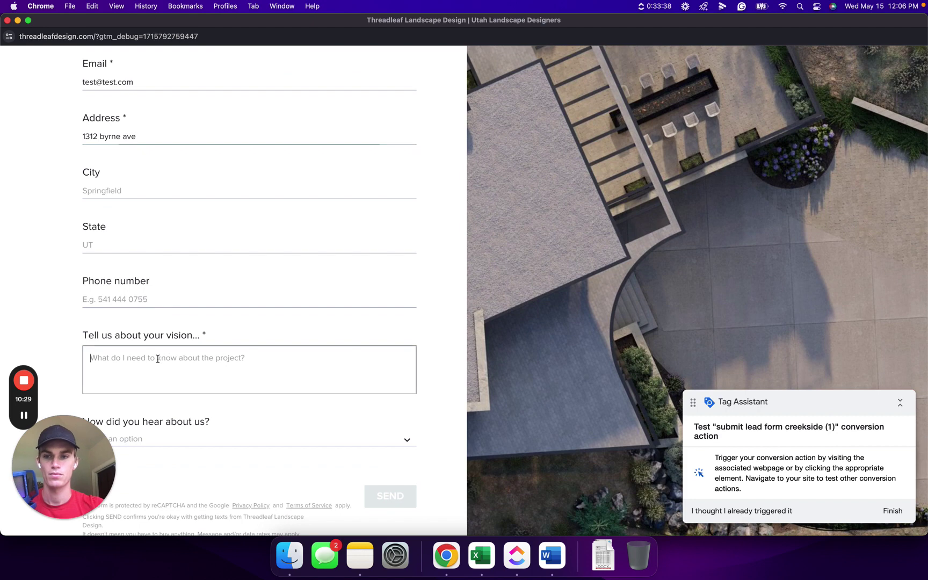
{"action": "type", "text": "one "}
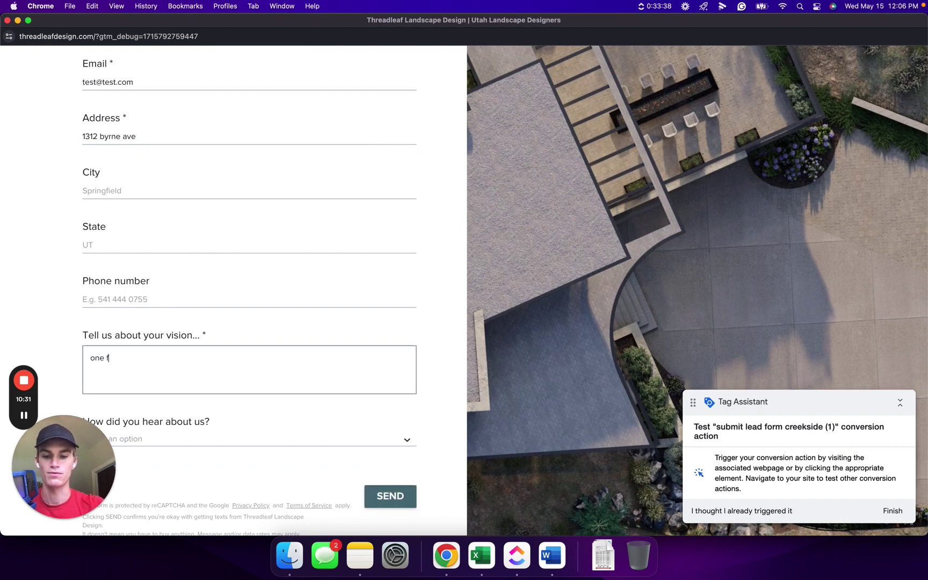
{"action": "type", "text": "final test"}
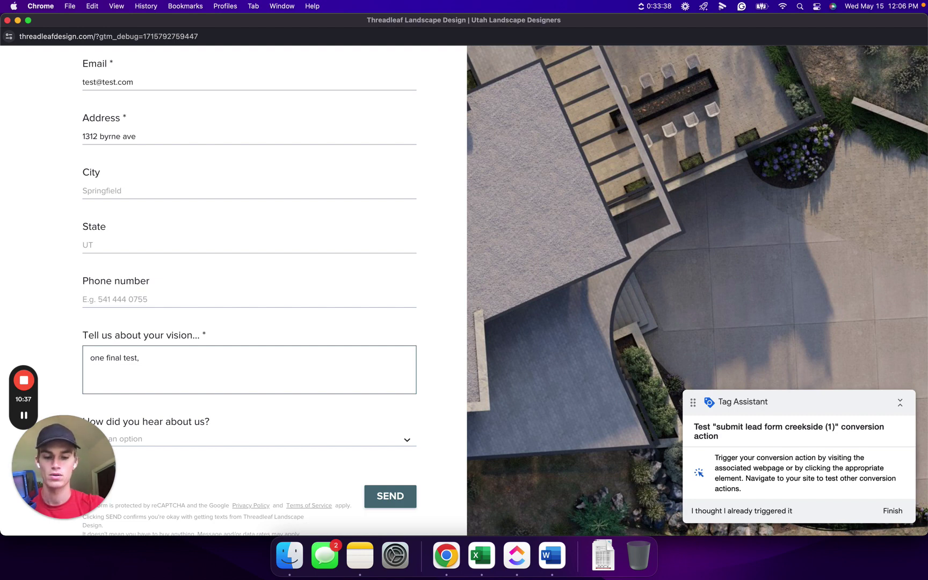
{"action": "type", "text": ", please ignore"}
{"action": "scroll", "coordinate": [278, 323], "scroll_direction": "down", "scroll_amount": 5}
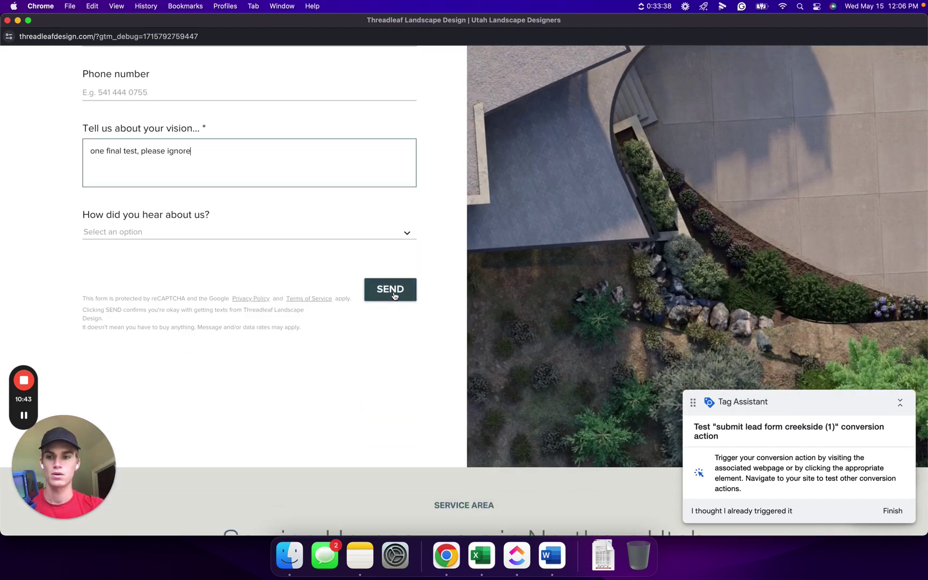
{"action": "left_click", "coordinate": [393, 295]}
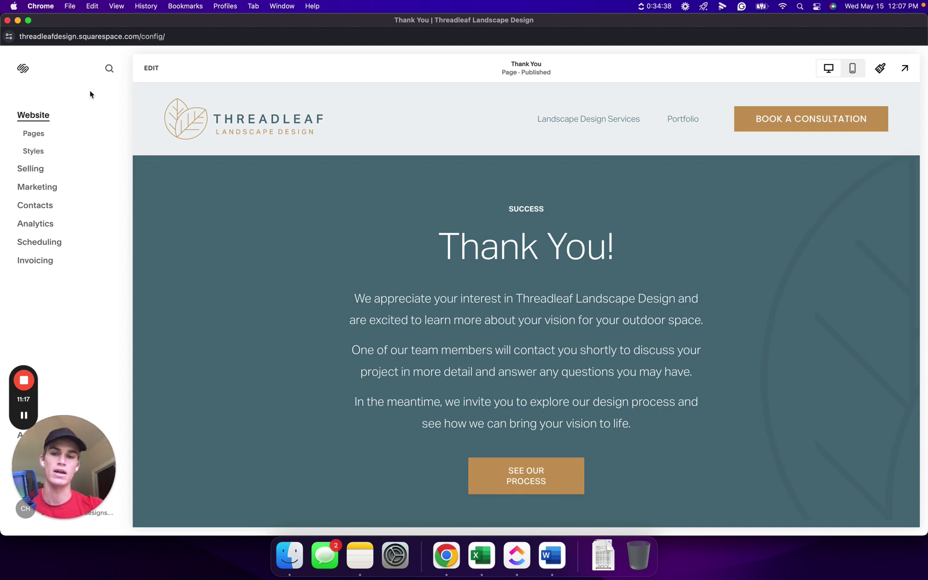
Close the Squarespace site window after the Thank You page loads to end debugging
{"action": "left_click", "coordinate": [7, 21]}
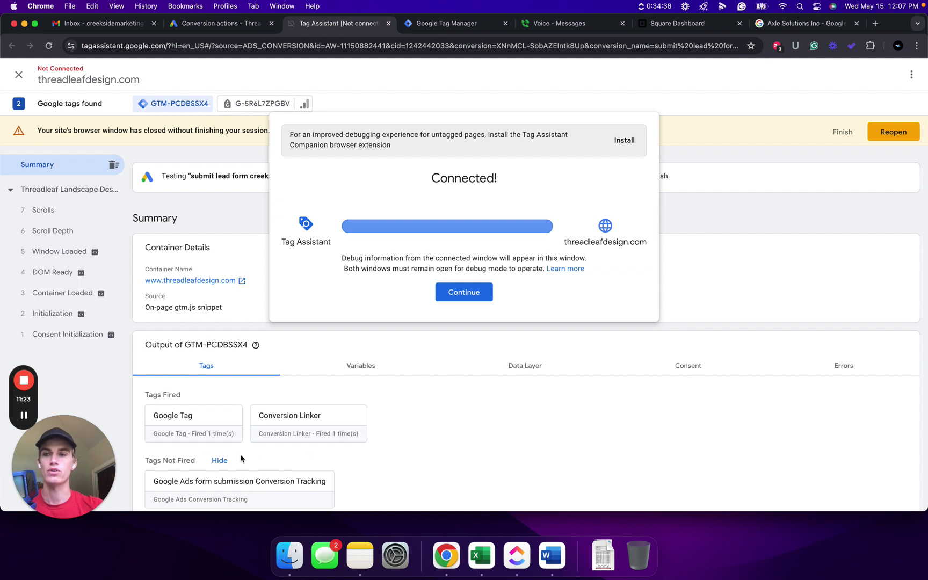
Dismiss Tag Assistant's message and reload Conversion actions; submit lead form creekside still shows Inactive
{"action": "left_click", "coordinate": [464, 293]}
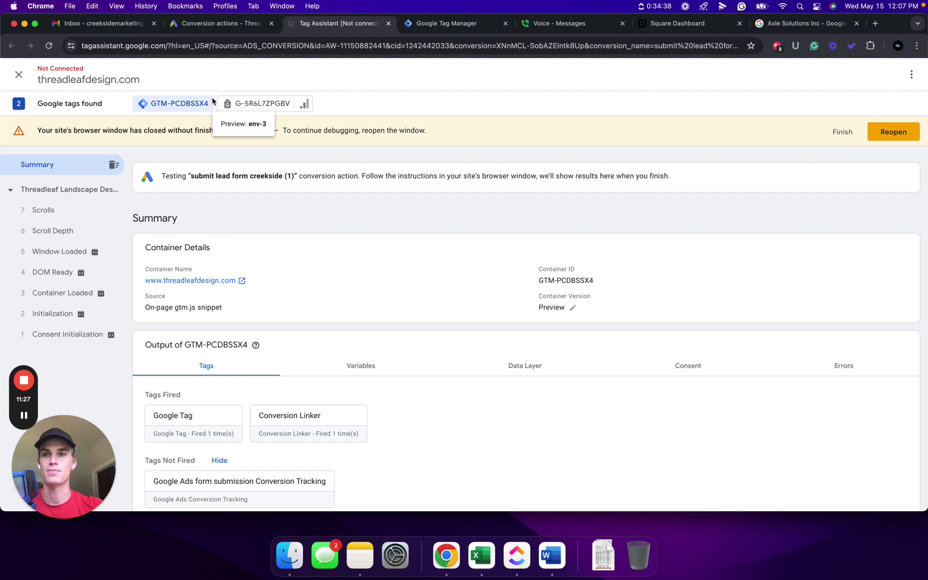
{"action": "left_click", "coordinate": [220, 26]}
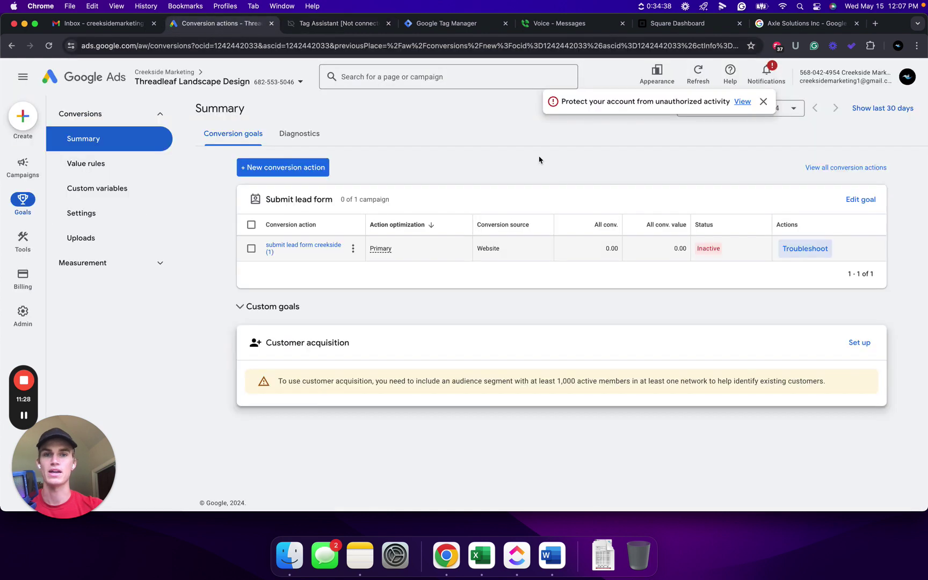
{"action": "left_click", "coordinate": [48, 46]}
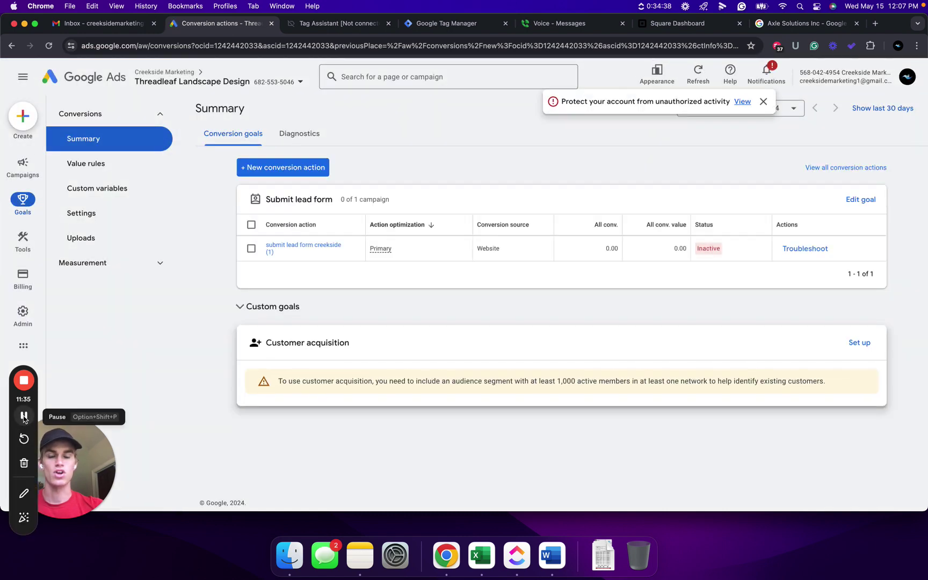
{"action": "left_click", "coordinate": [24, 416]}
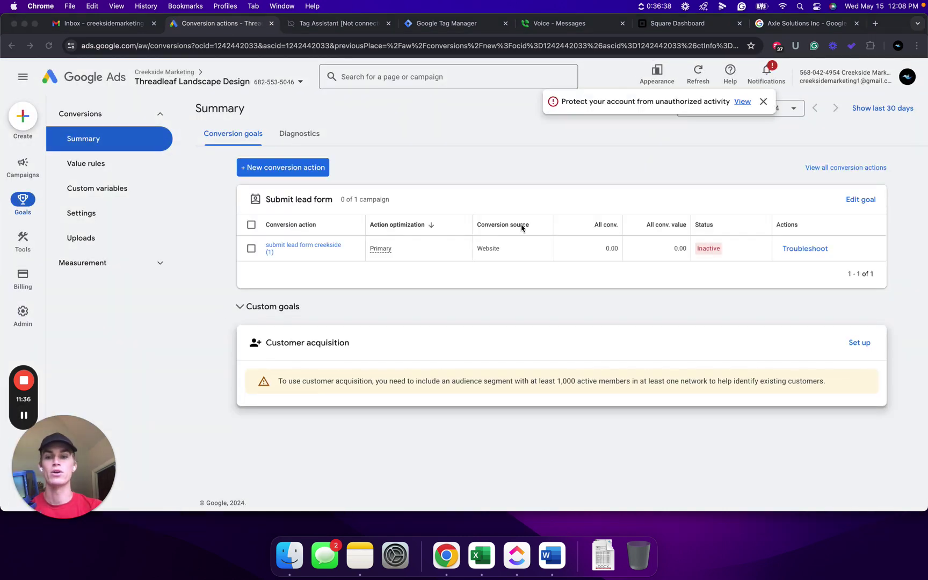
{"action": "left_click", "coordinate": [875, 24]}
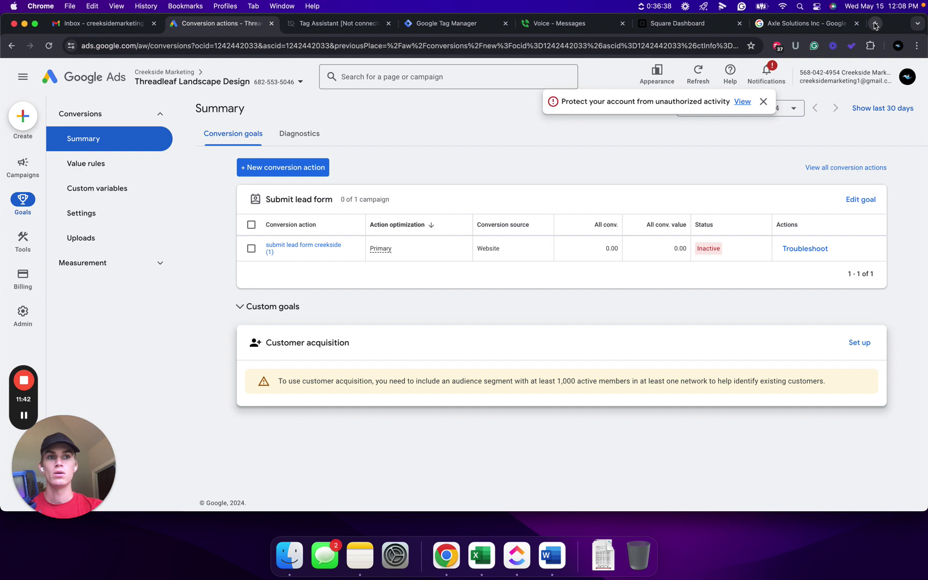
{"action": "type", "text": "www.threadleafdesign.com"}
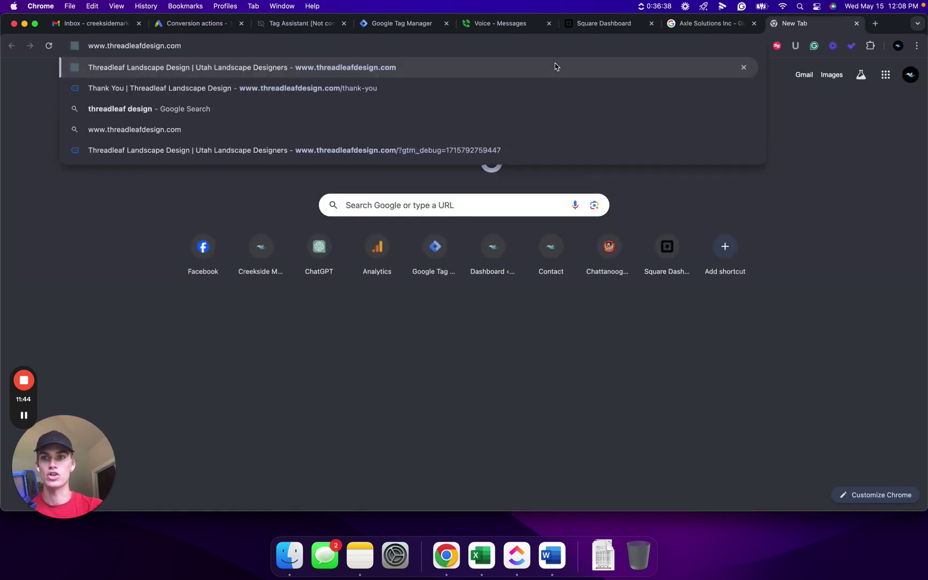
{"action": "type", "text": "/"}
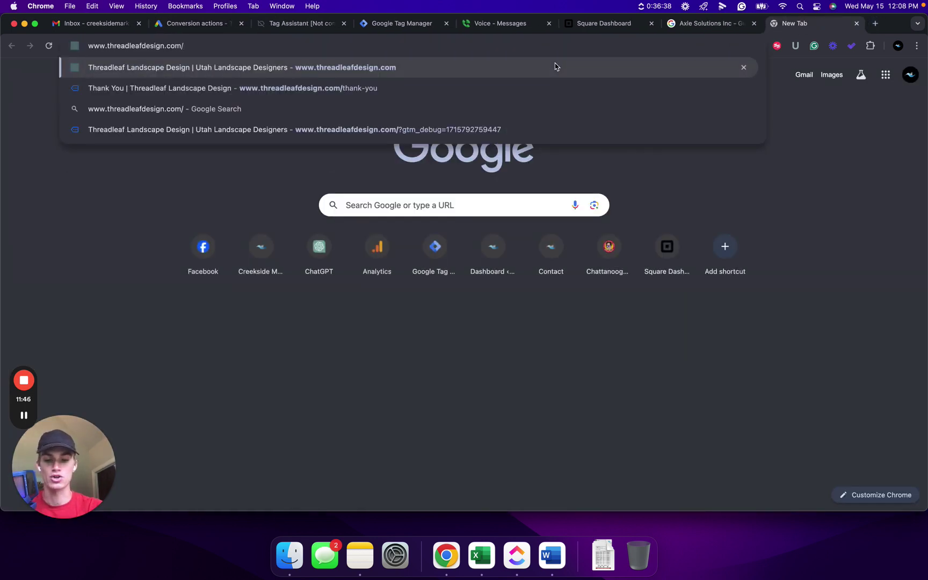
{"action": "type", "text": "thank-you"}
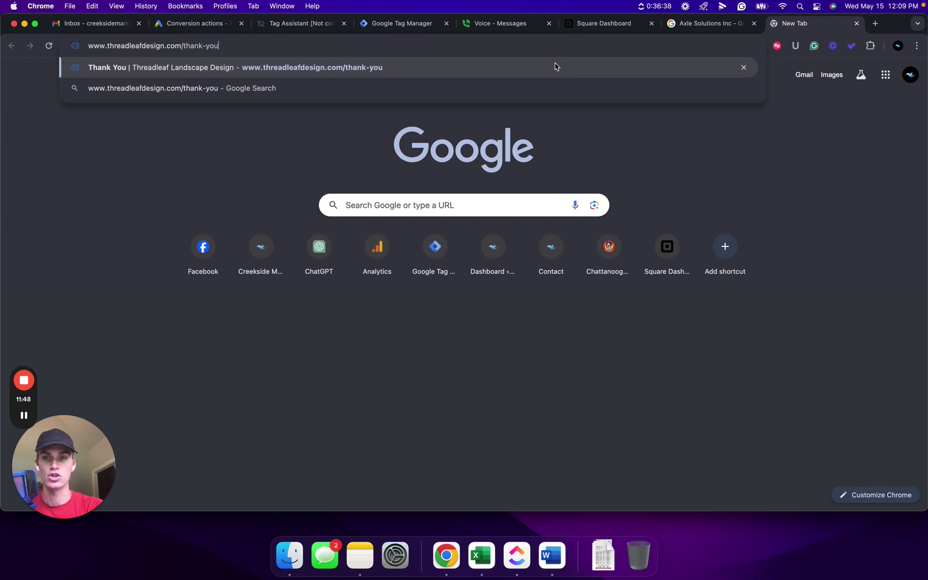
{"action": "key", "text": "Return"}
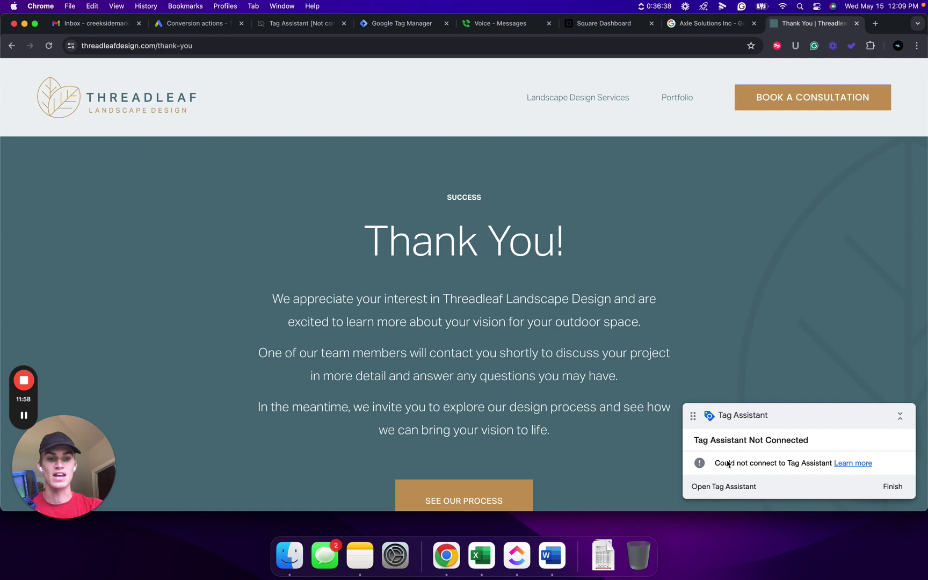
Connect Tag Assistant to the thank-you page, confirm the form submission conversion tag fired once
{"action": "left_click", "coordinate": [724, 487]}
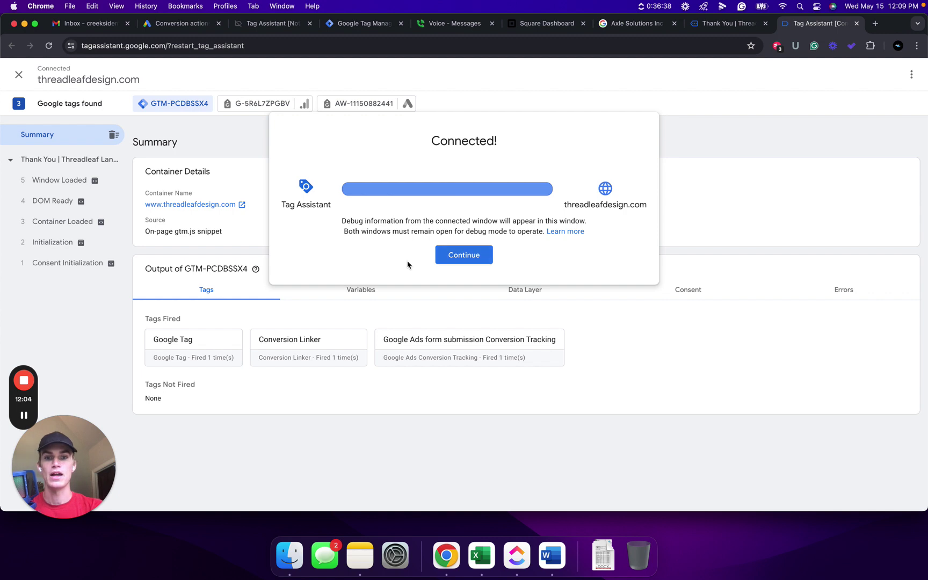
{"action": "left_click", "coordinate": [462, 256]}
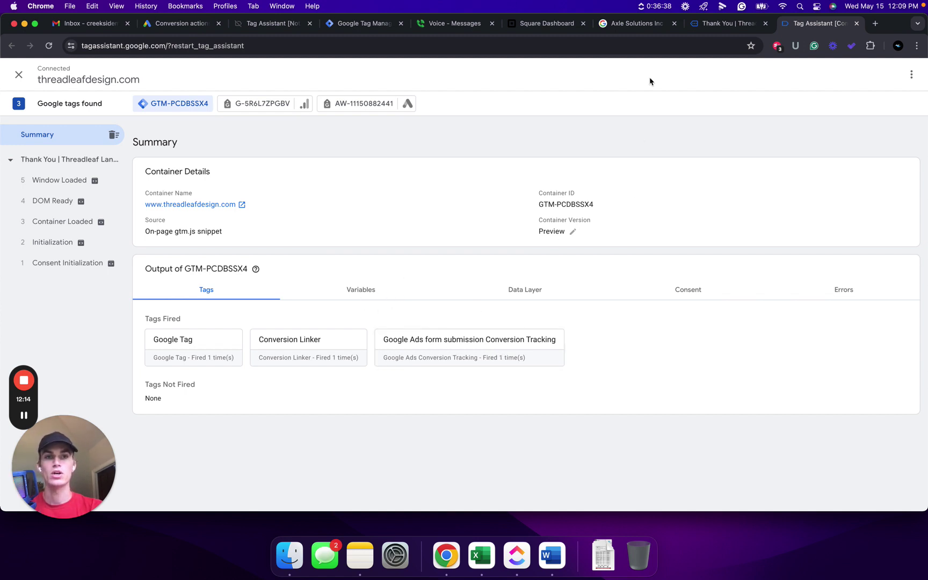
{"action": "left_click", "coordinate": [184, 25]}
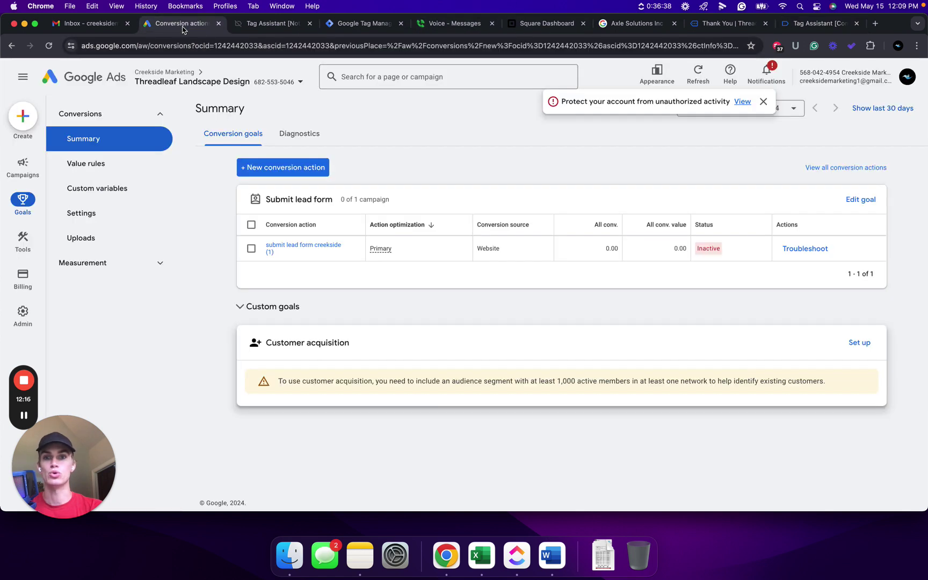
Reload Conversions Summary to see submit lead form creekside now reading No recent conversions
{"action": "left_click", "coordinate": [48, 49]}
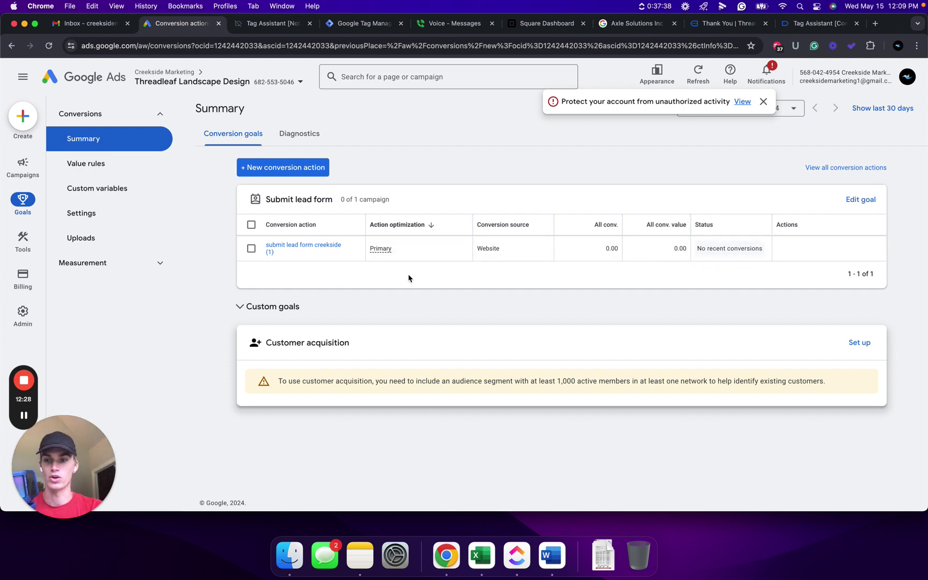
{"action": "mouse_move", "coordinate": [24, 384]}
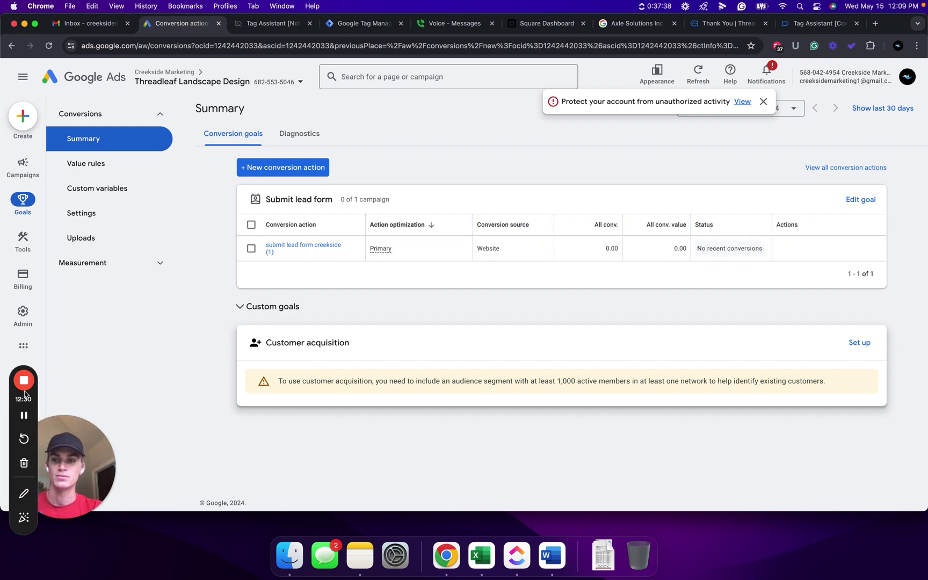